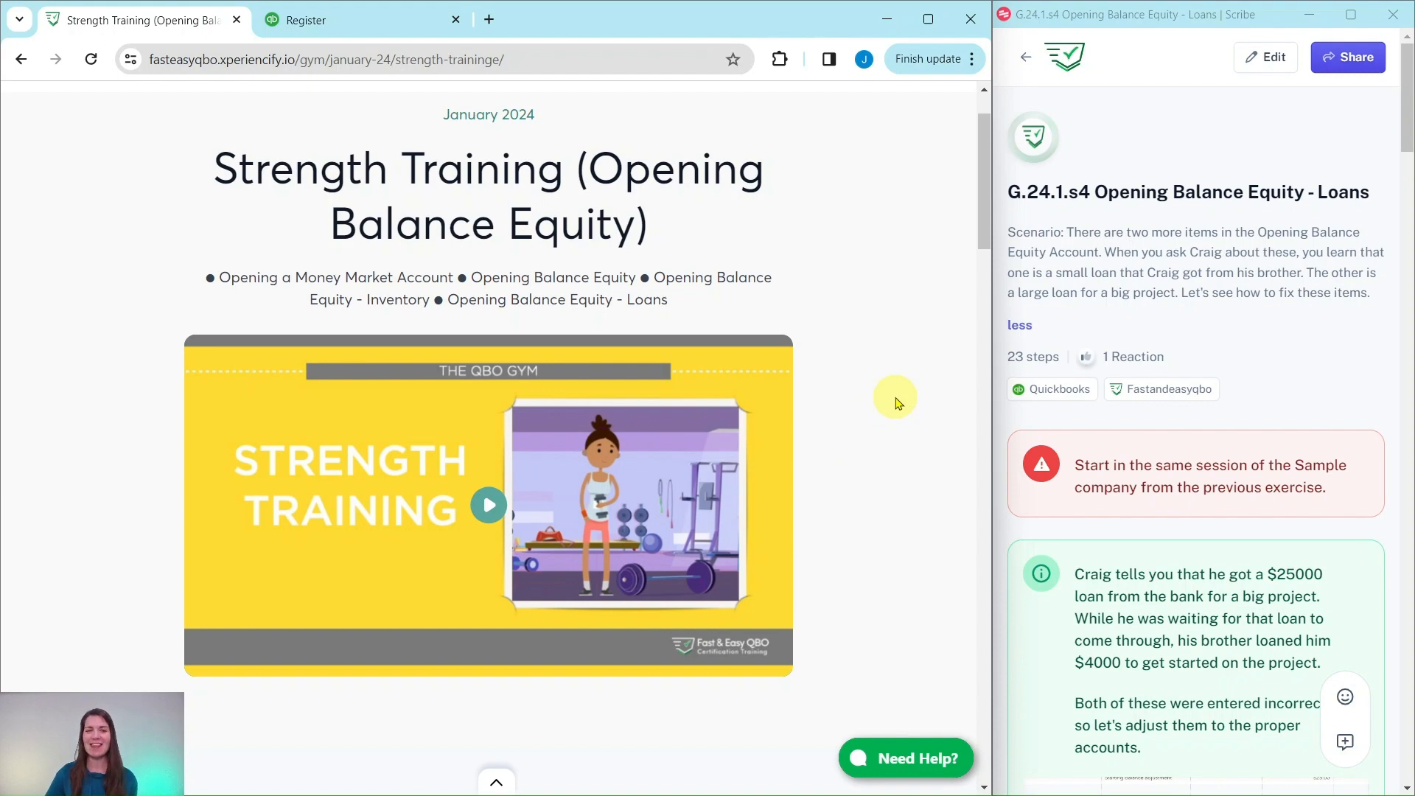
# - Review the Strength Training lesson page and the instructions for the Opening Balance Equity - Loans exercise
pyautogui.scroll(-10, 895, 402)
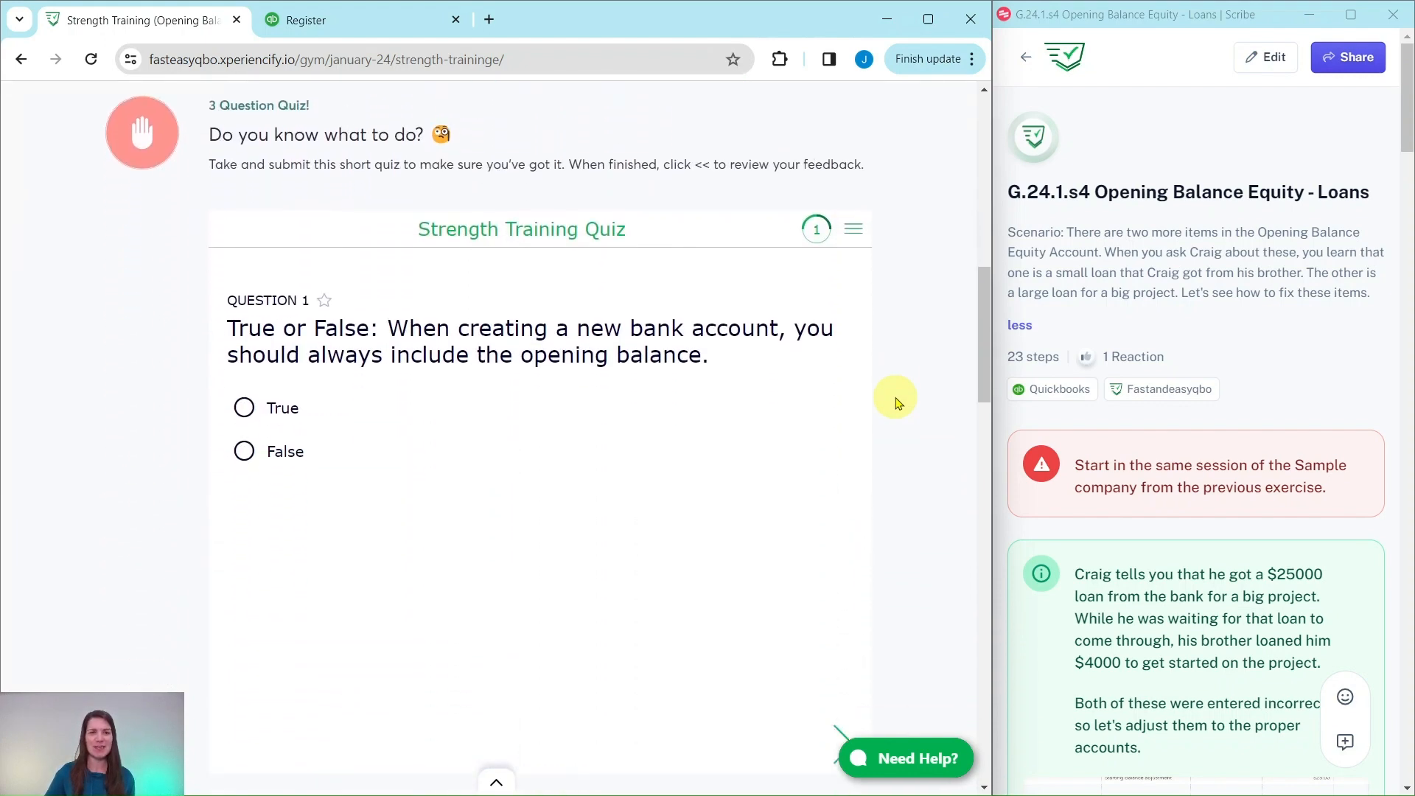
pyautogui.scroll(-2, 896, 402)
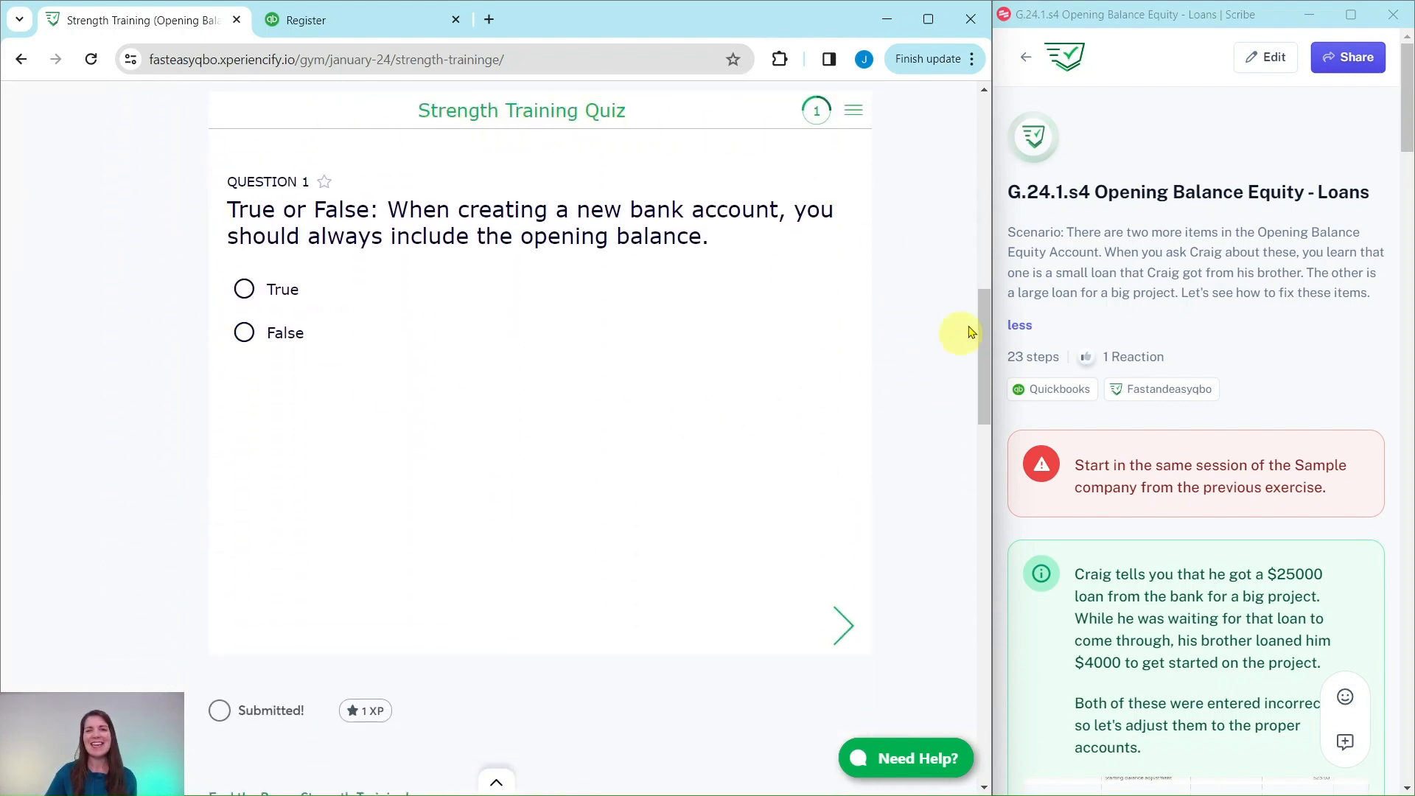
pyautogui.scroll(-8, 914, 272)
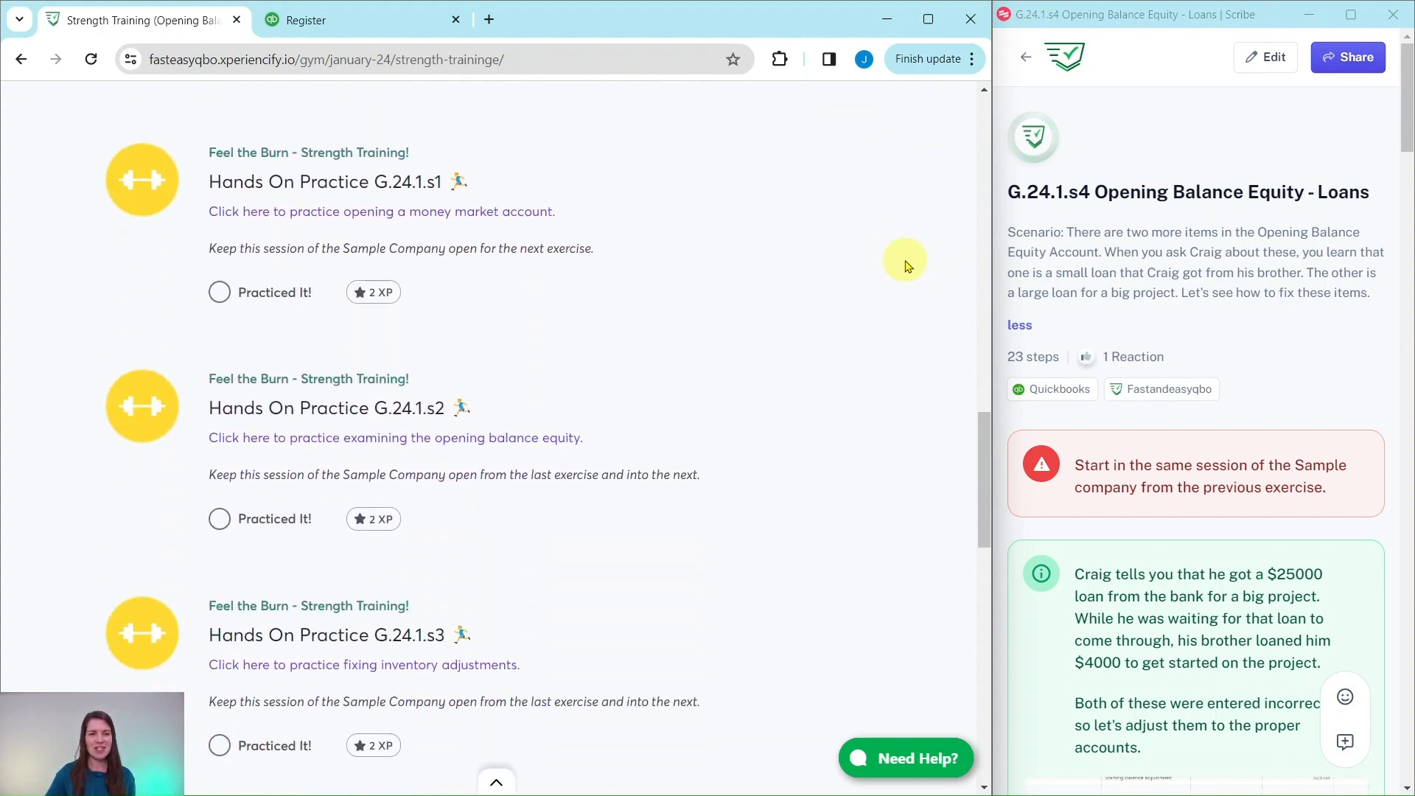
pyautogui.scroll(-8, 907, 265)
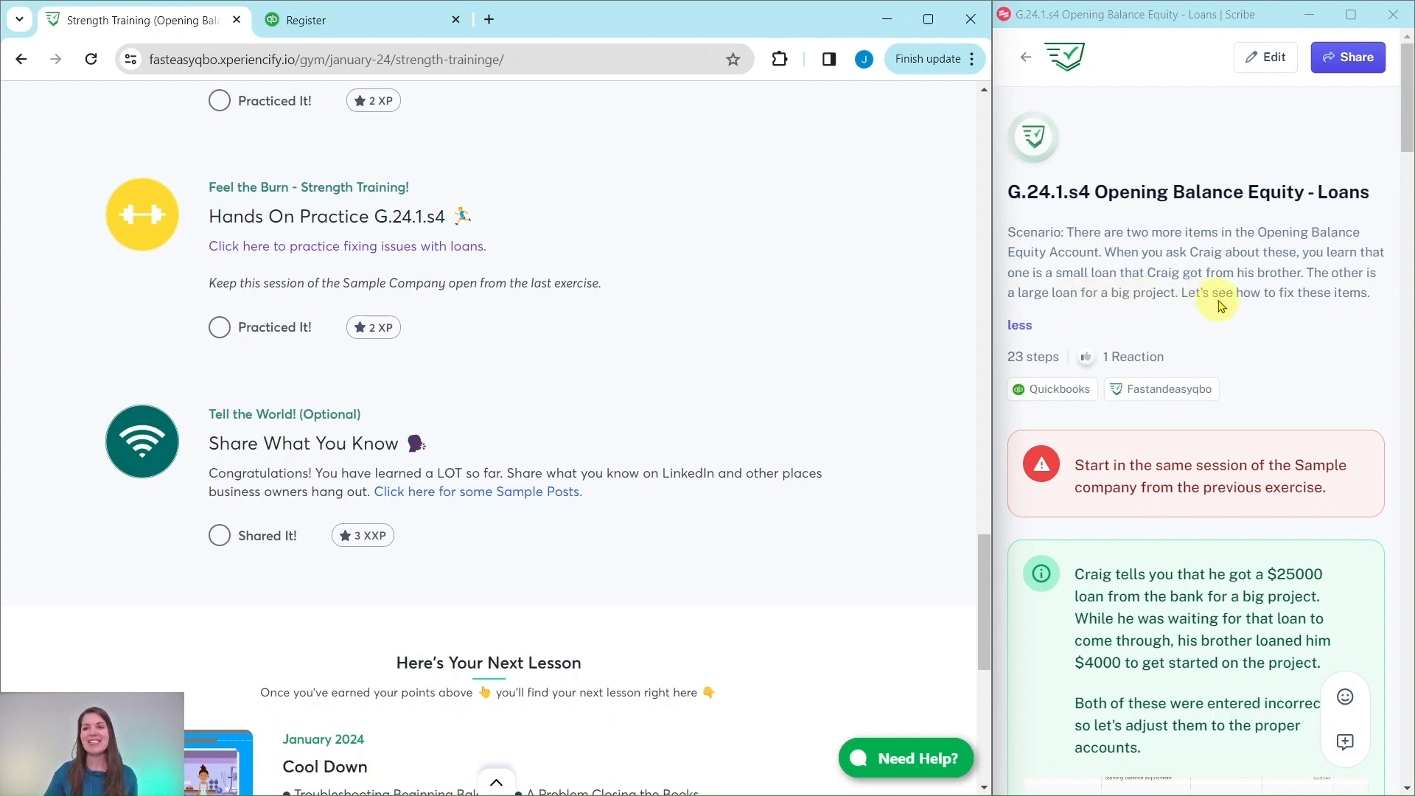
pyautogui.scroll(-4, 1294, 272)
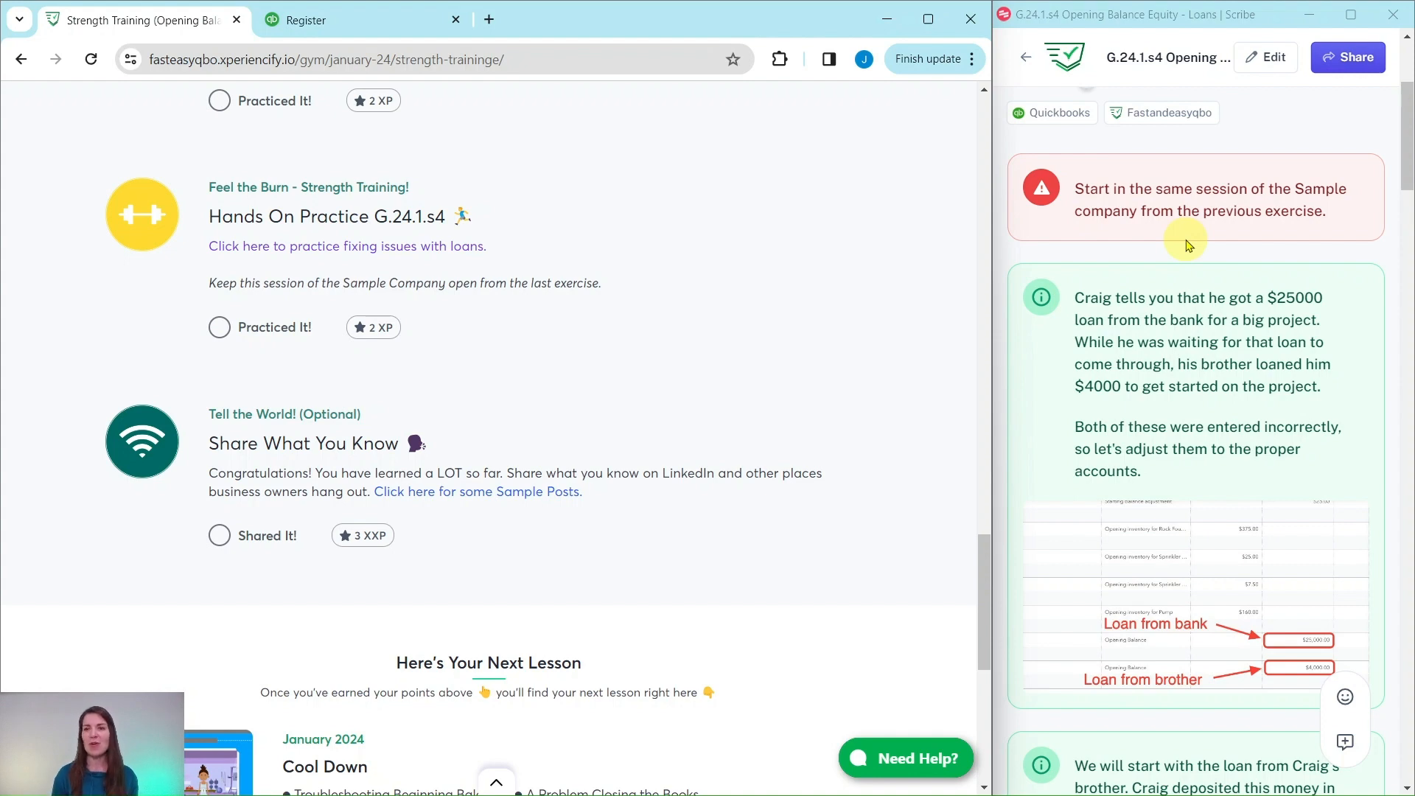
pyautogui.scroll(-1, 1188, 246)
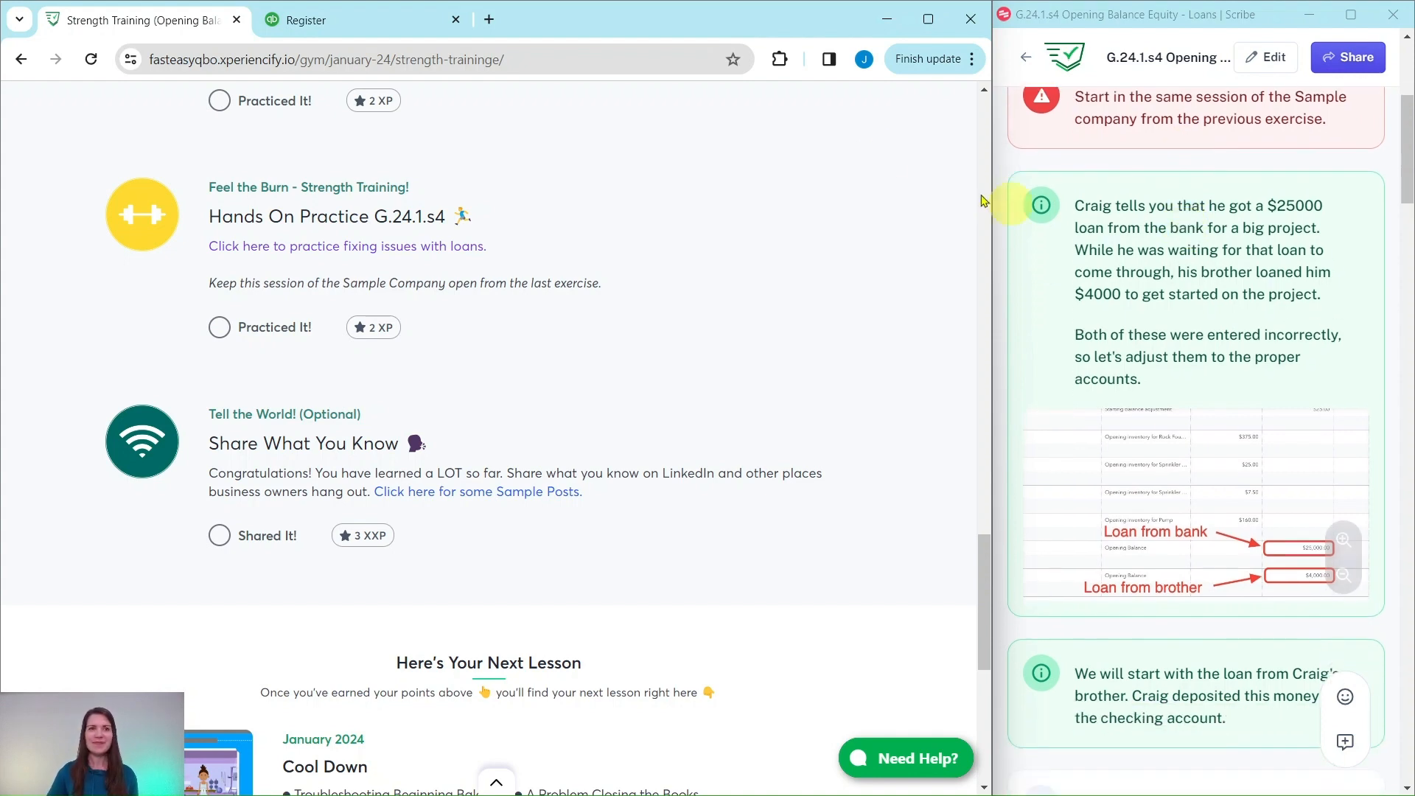
# - Switch to the QuickBooks equity register and open the $4,000 opening balance journal entry dated 12/10/2023 for editing
pyautogui.click(372, 20)
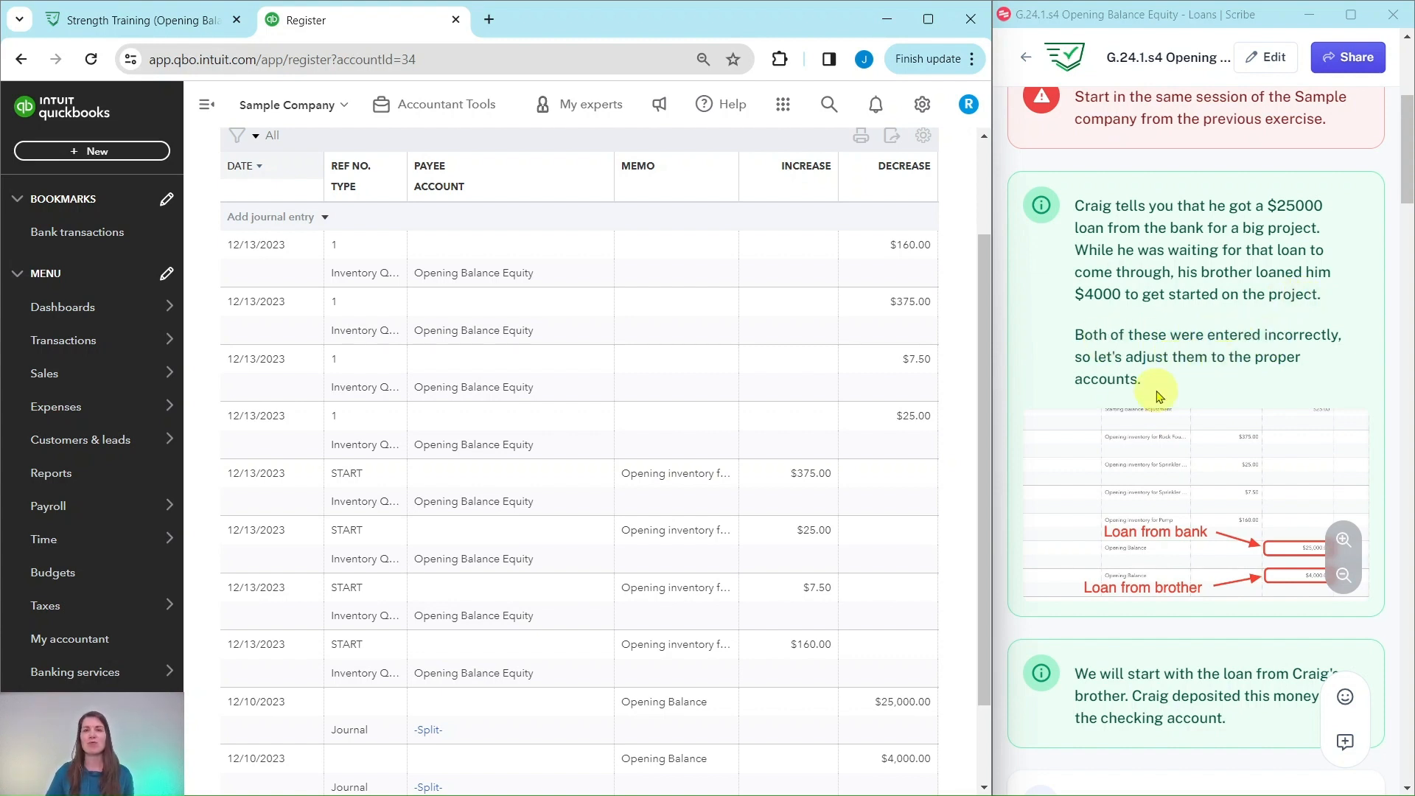
pyautogui.scroll(-3, 1215, 364)
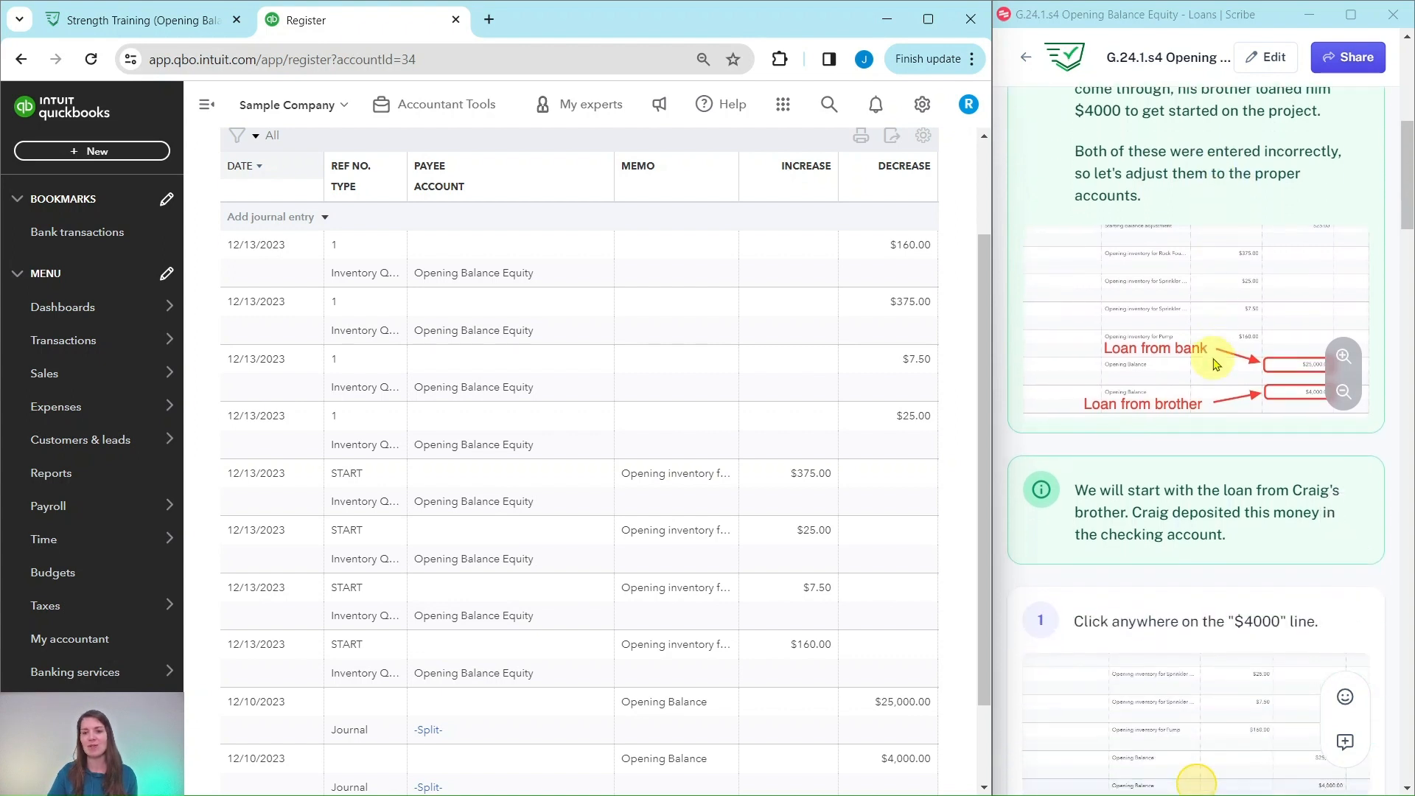
pyautogui.scroll(-4, 1215, 364)
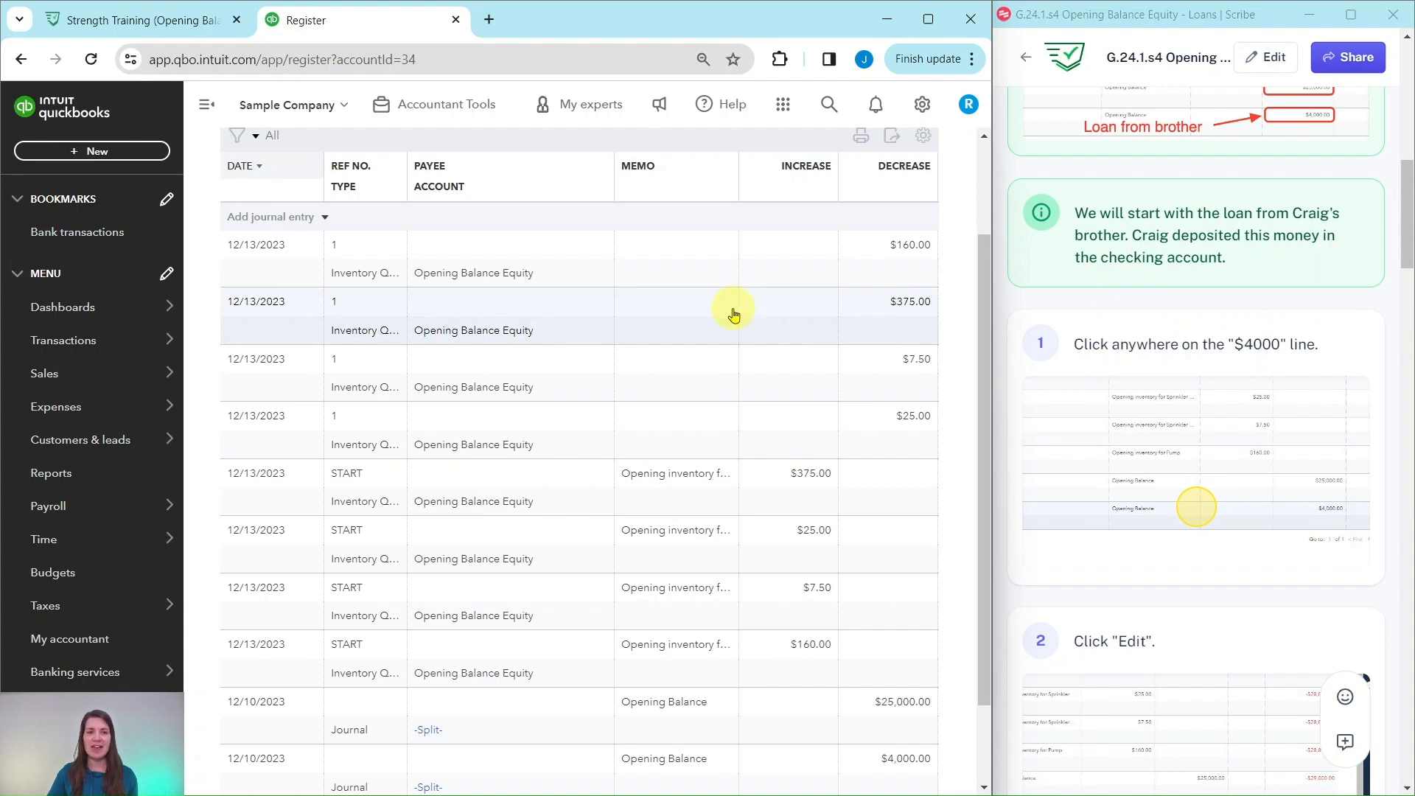
pyautogui.scroll(-2, 738, 313)
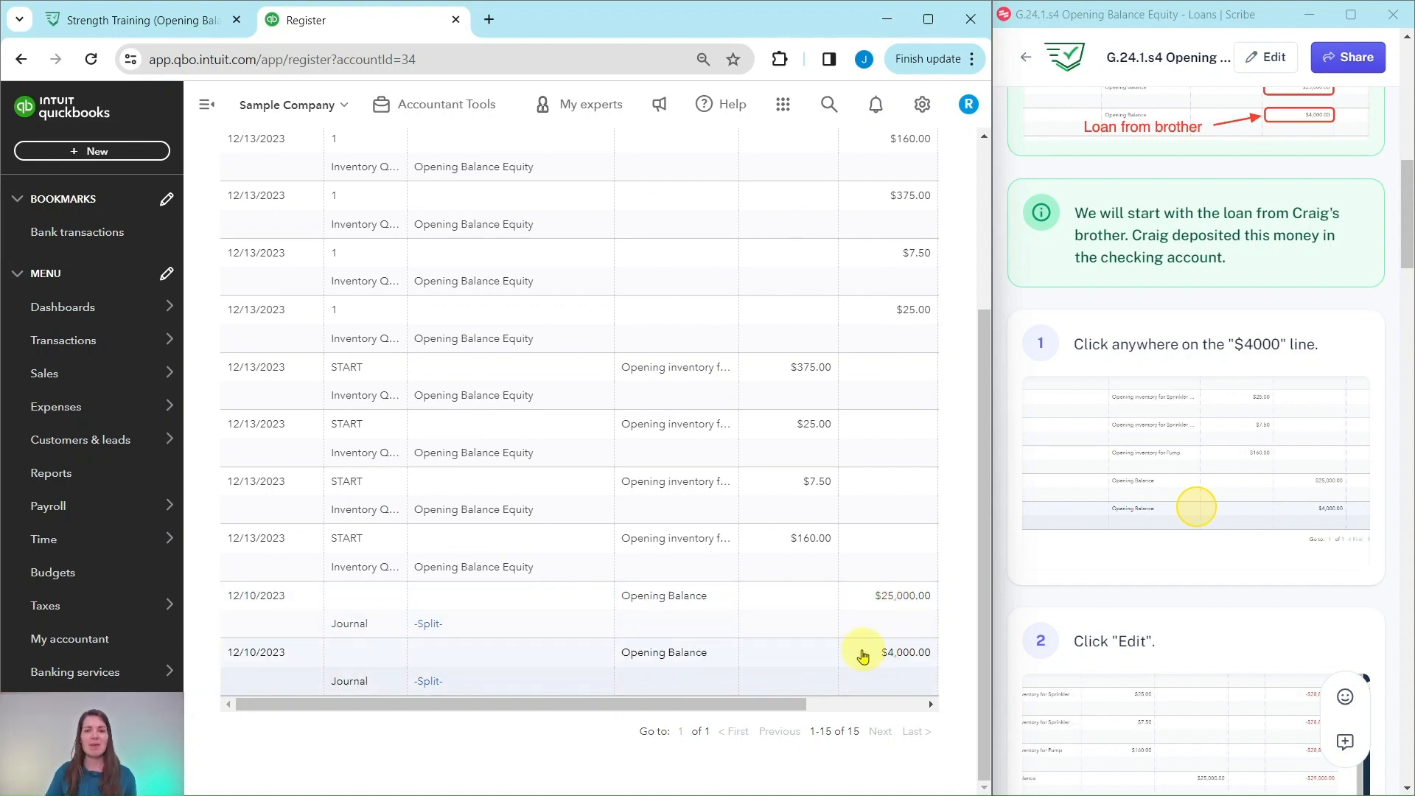
pyautogui.click(581, 668)
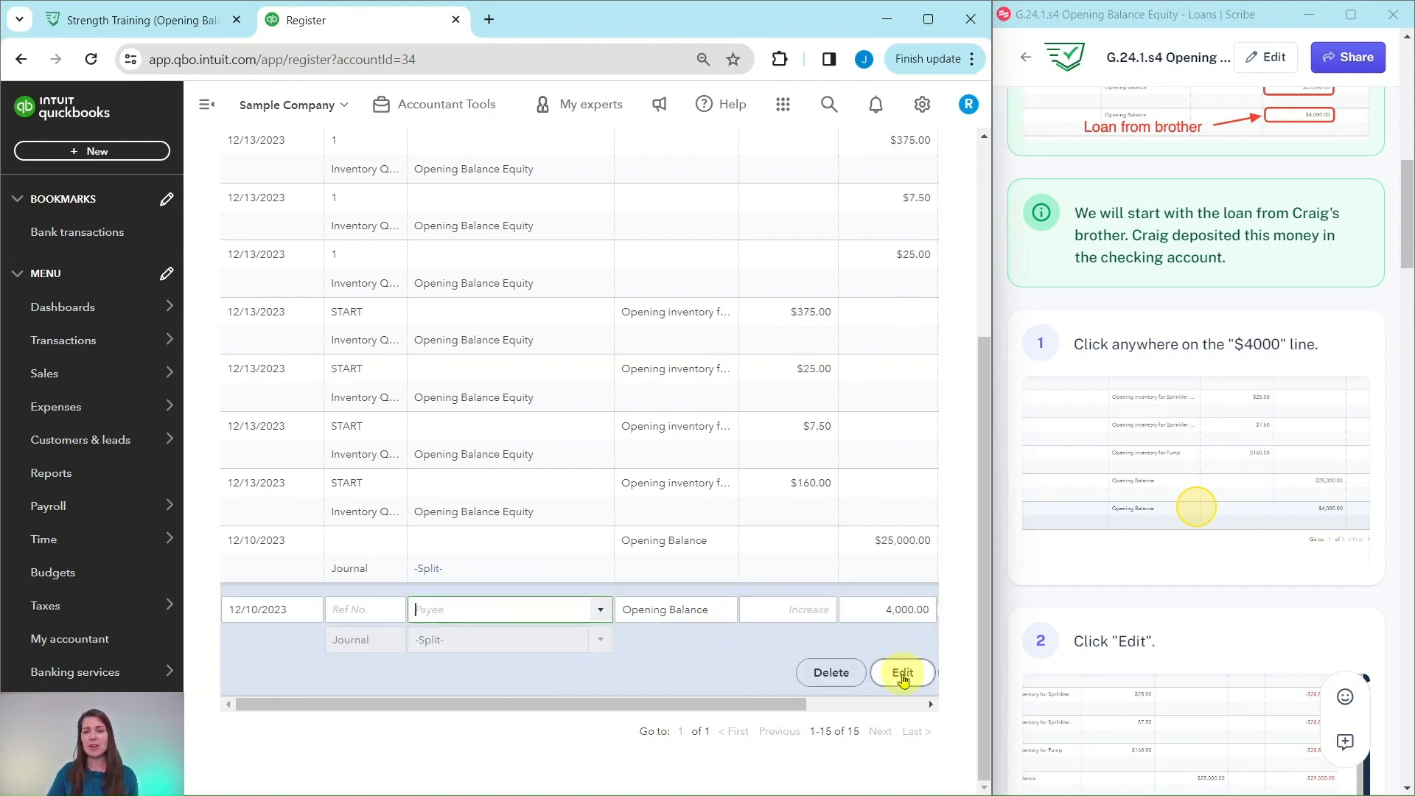
pyautogui.click(903, 675)
# - Change the account on the second line of the $4,000 journal entry to Checking
pyautogui.scroll(-10, 1106, 626)
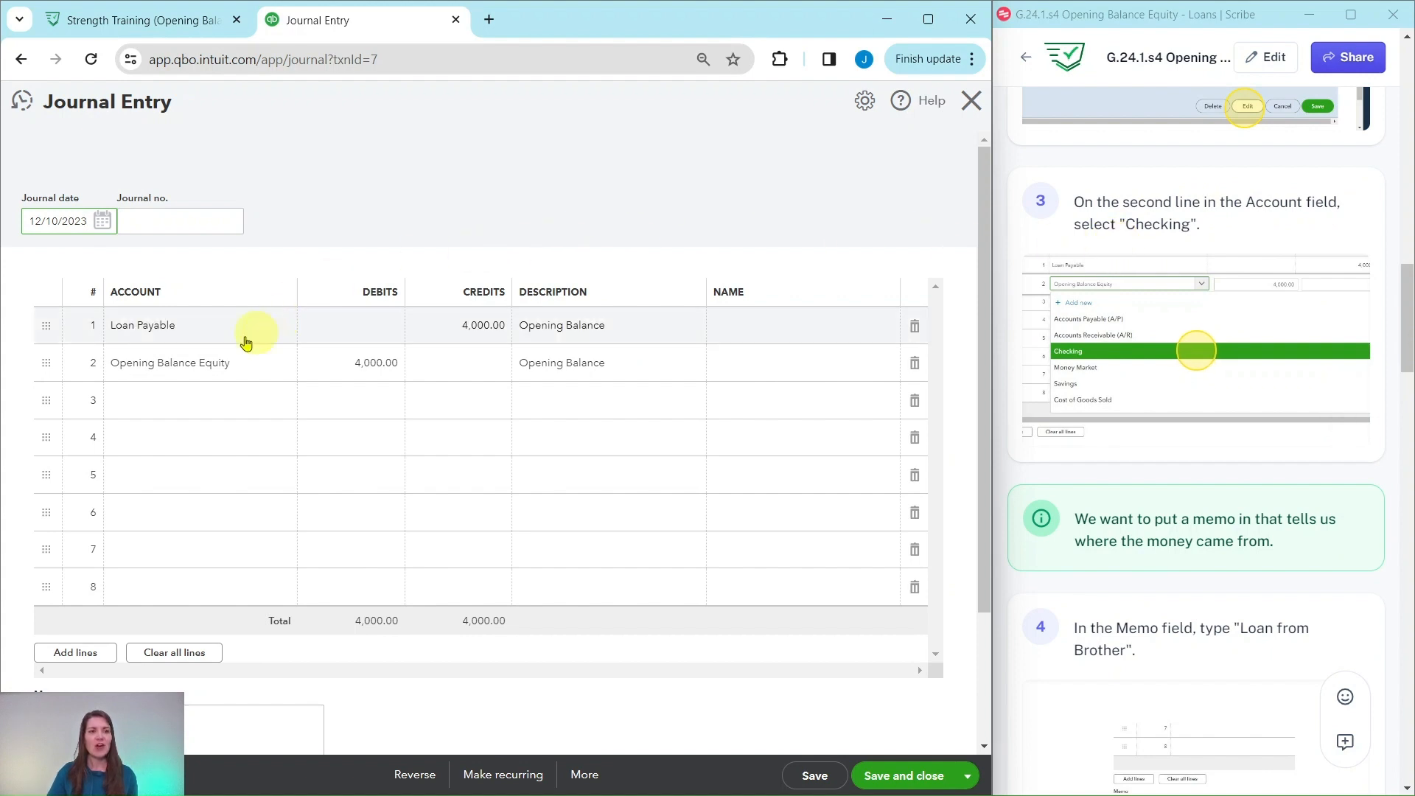
pyautogui.click(171, 371)
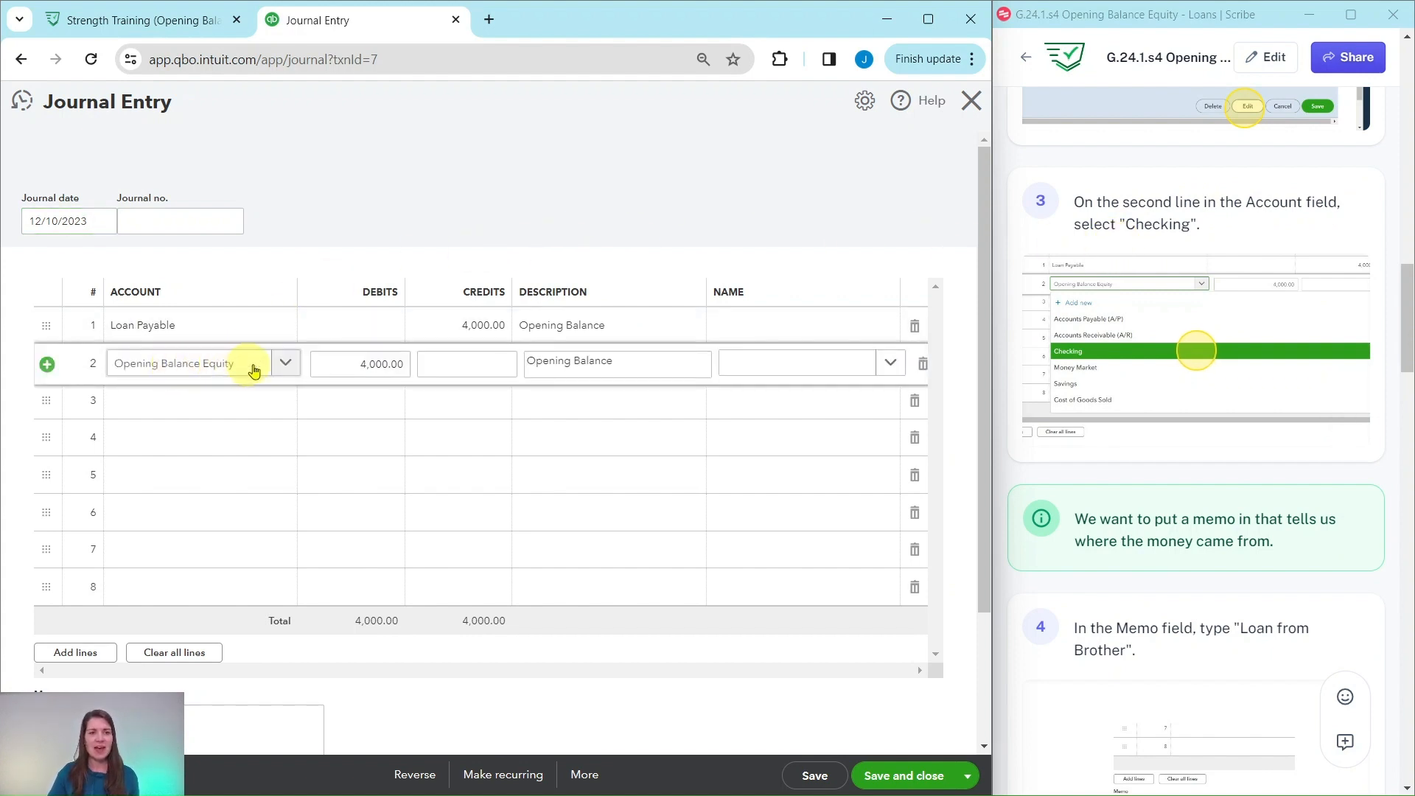
pyautogui.click(284, 369)
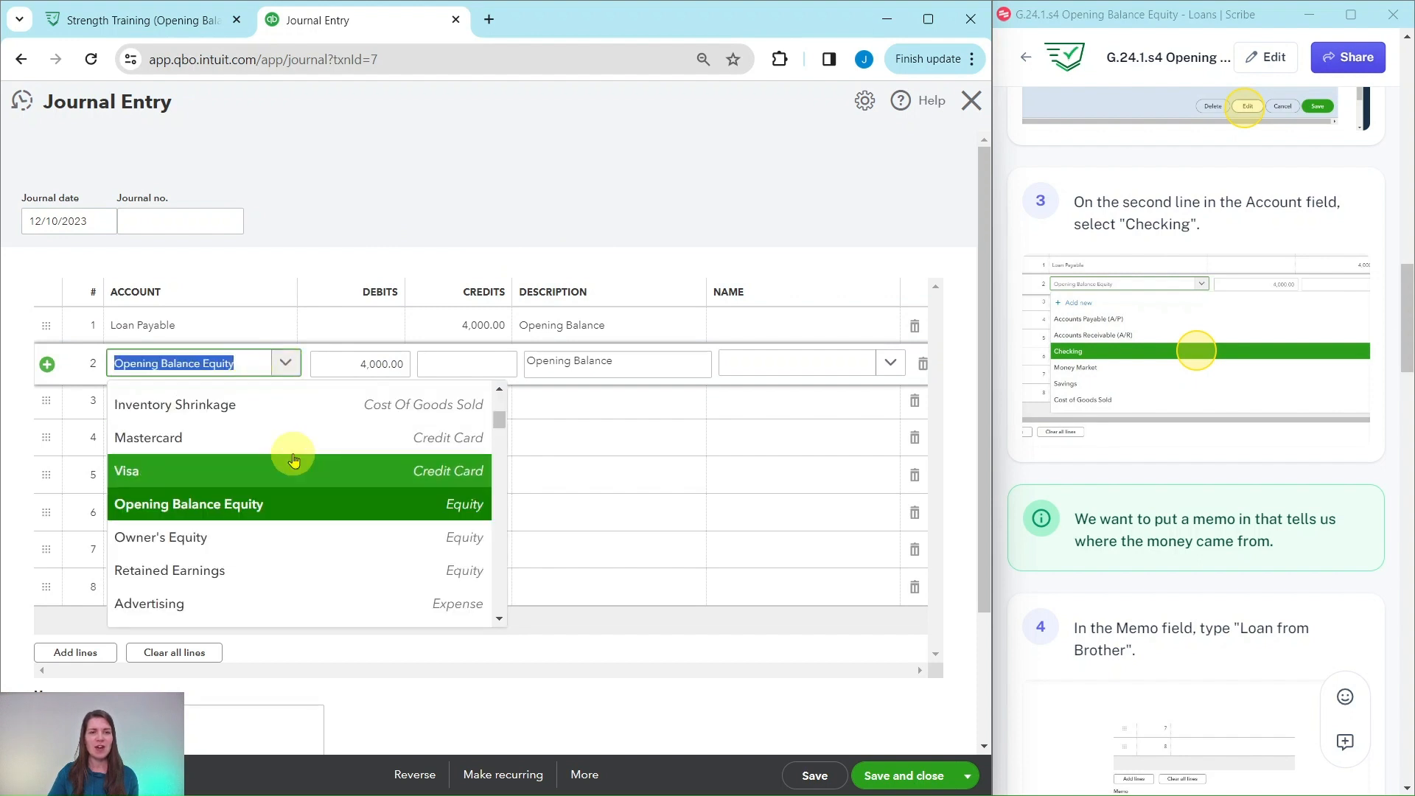
pyautogui.scroll(3, 279, 470)
pyautogui.scroll(1, 279, 474)
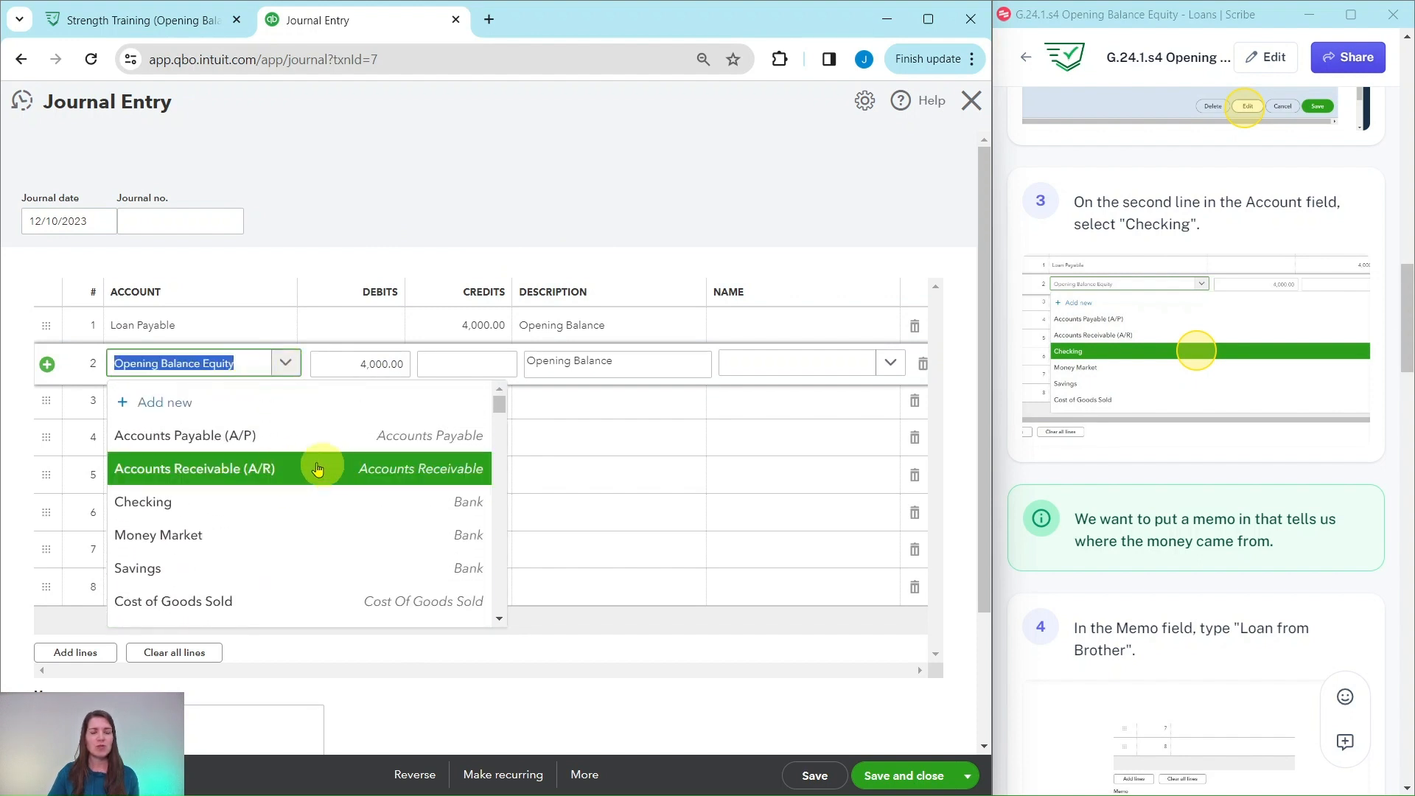
pyautogui.click(149, 508)
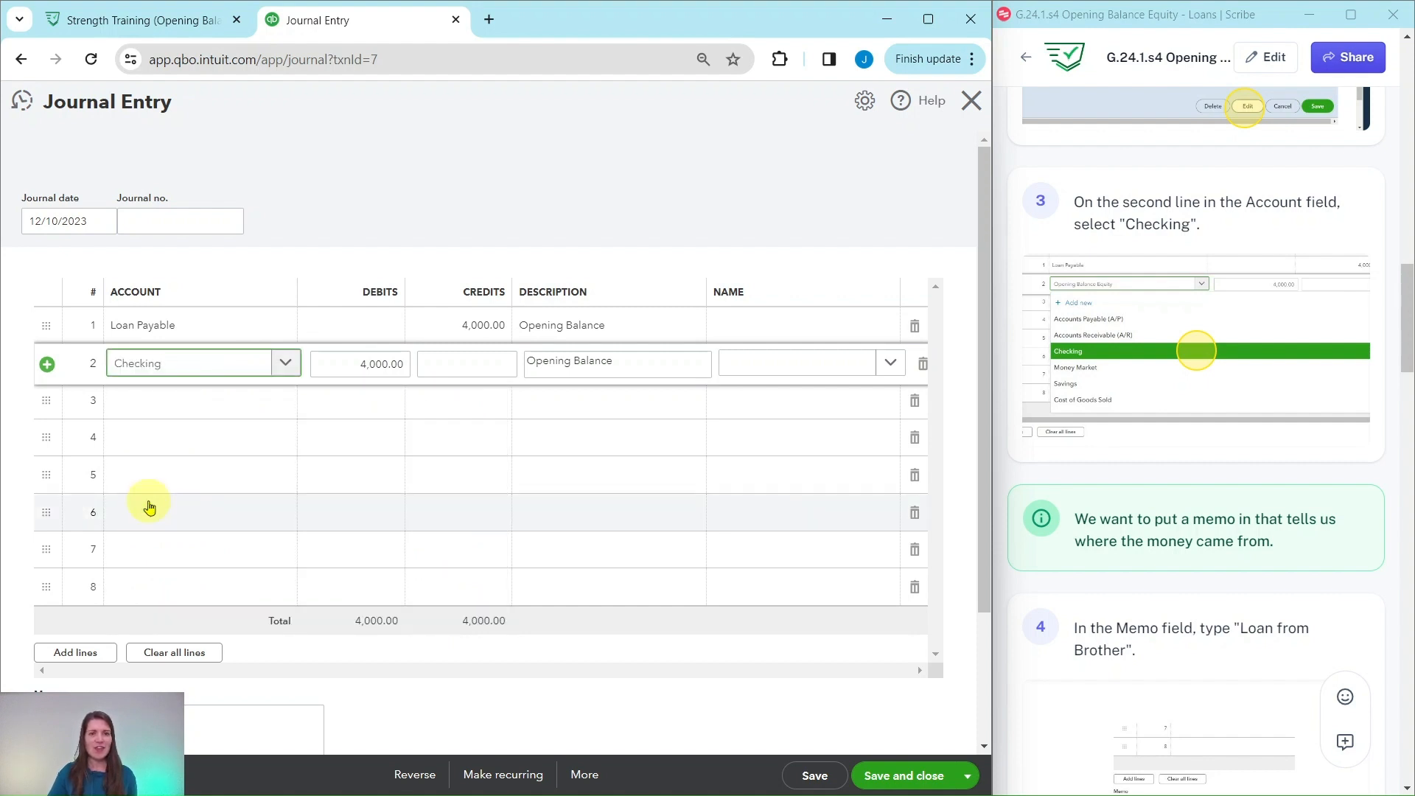
# - Replace the journal entry's memo with "Loan from Brother"
pyautogui.scroll(-3, 1214, 474)
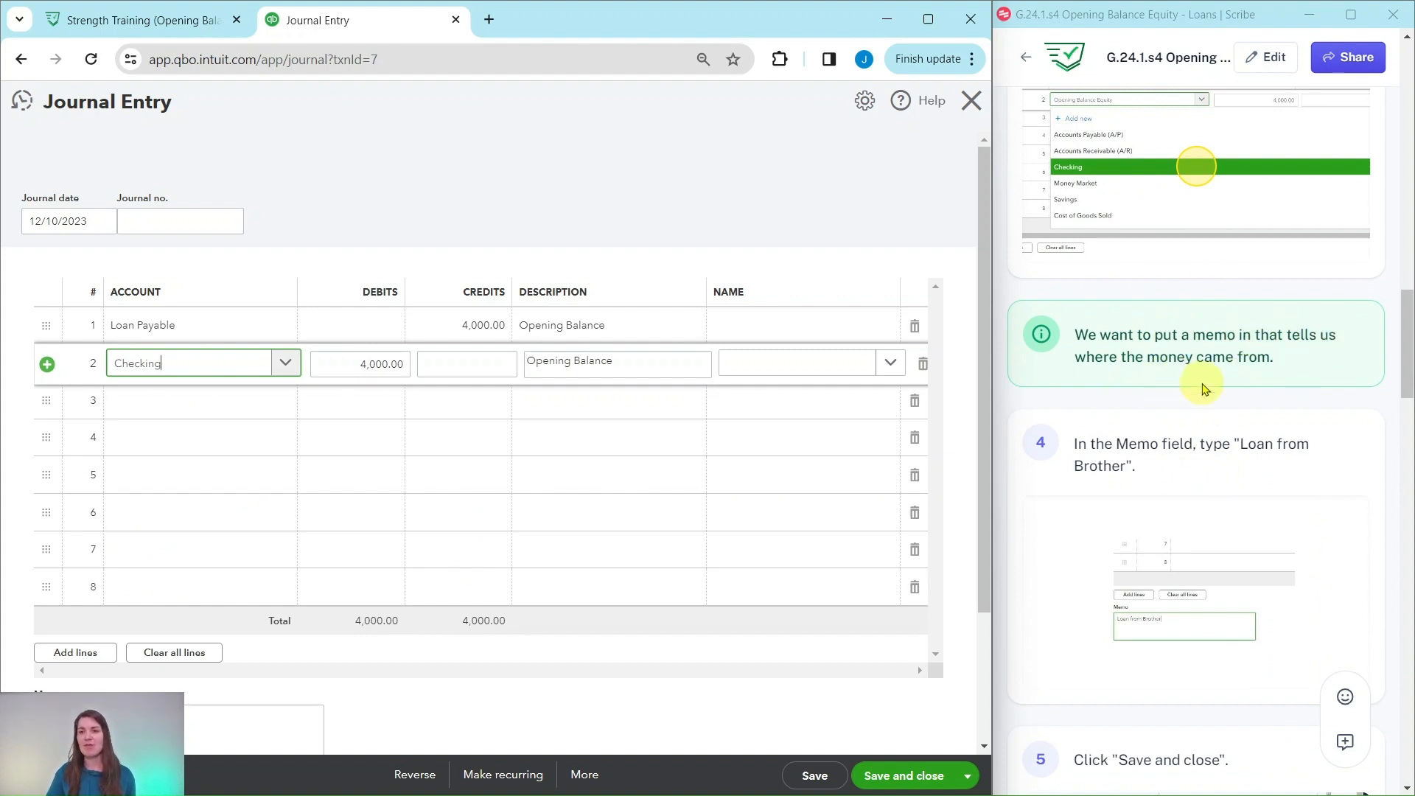
pyautogui.scroll(-1, 1187, 382)
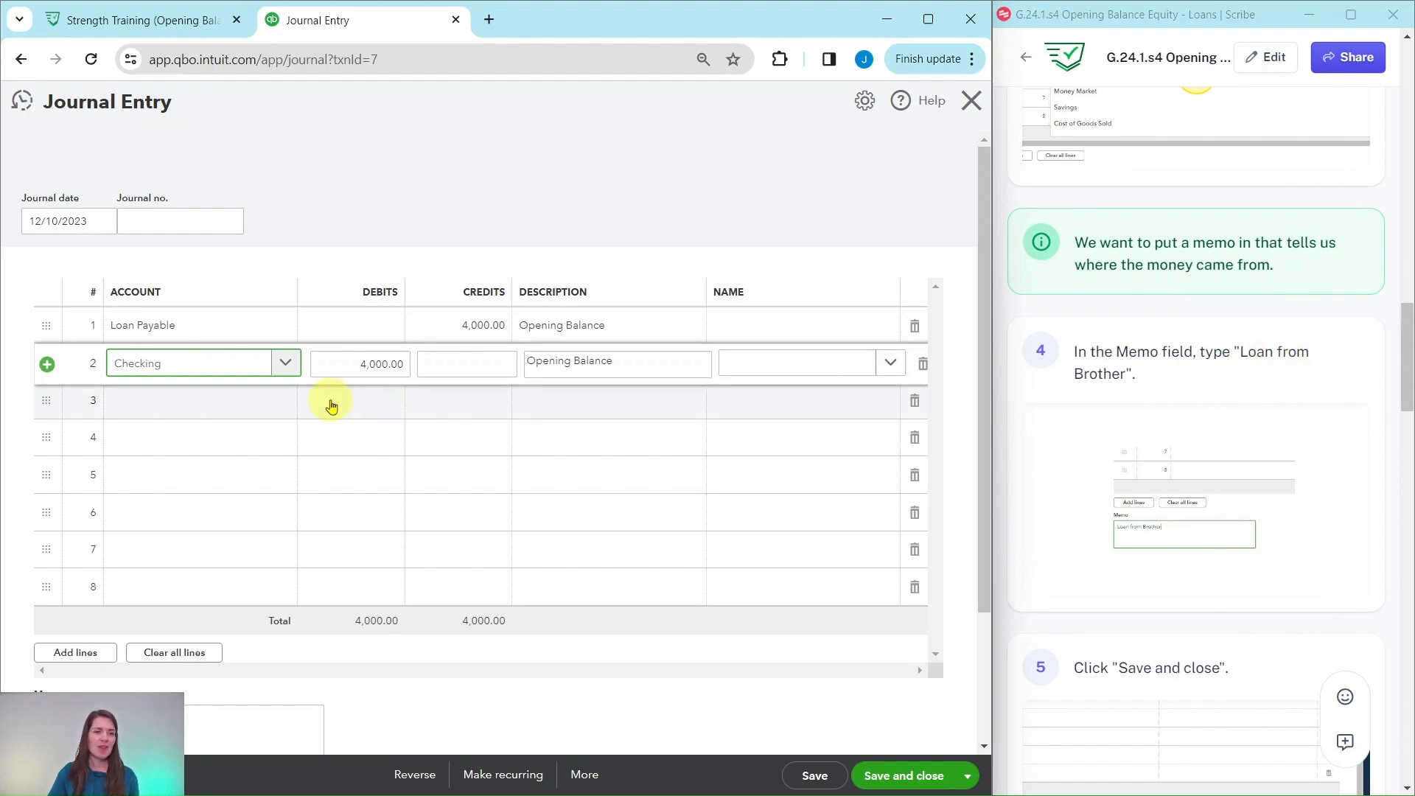
pyautogui.scroll(-3, 343, 405)
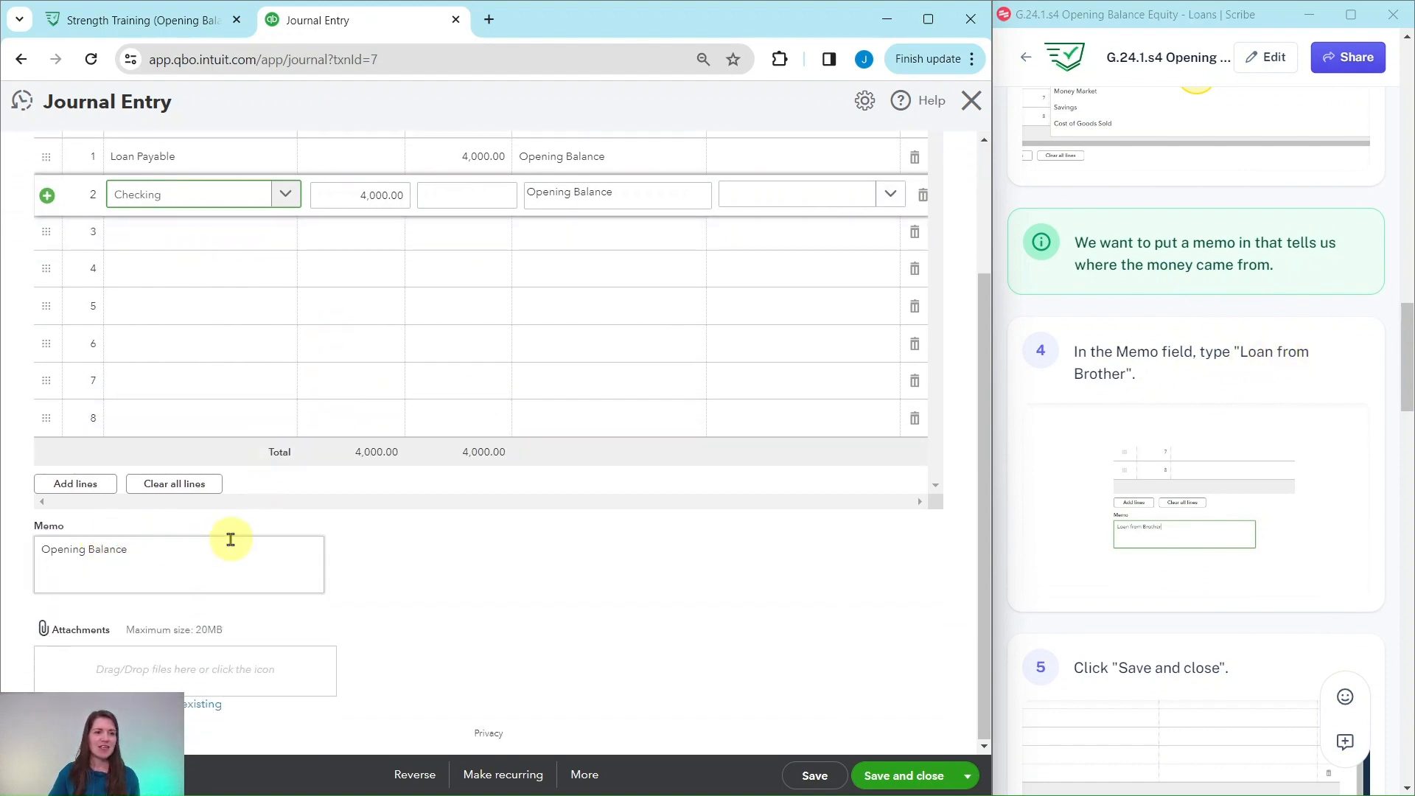
pyautogui.moveTo(177, 544); pyautogui.dragTo(37, 546)
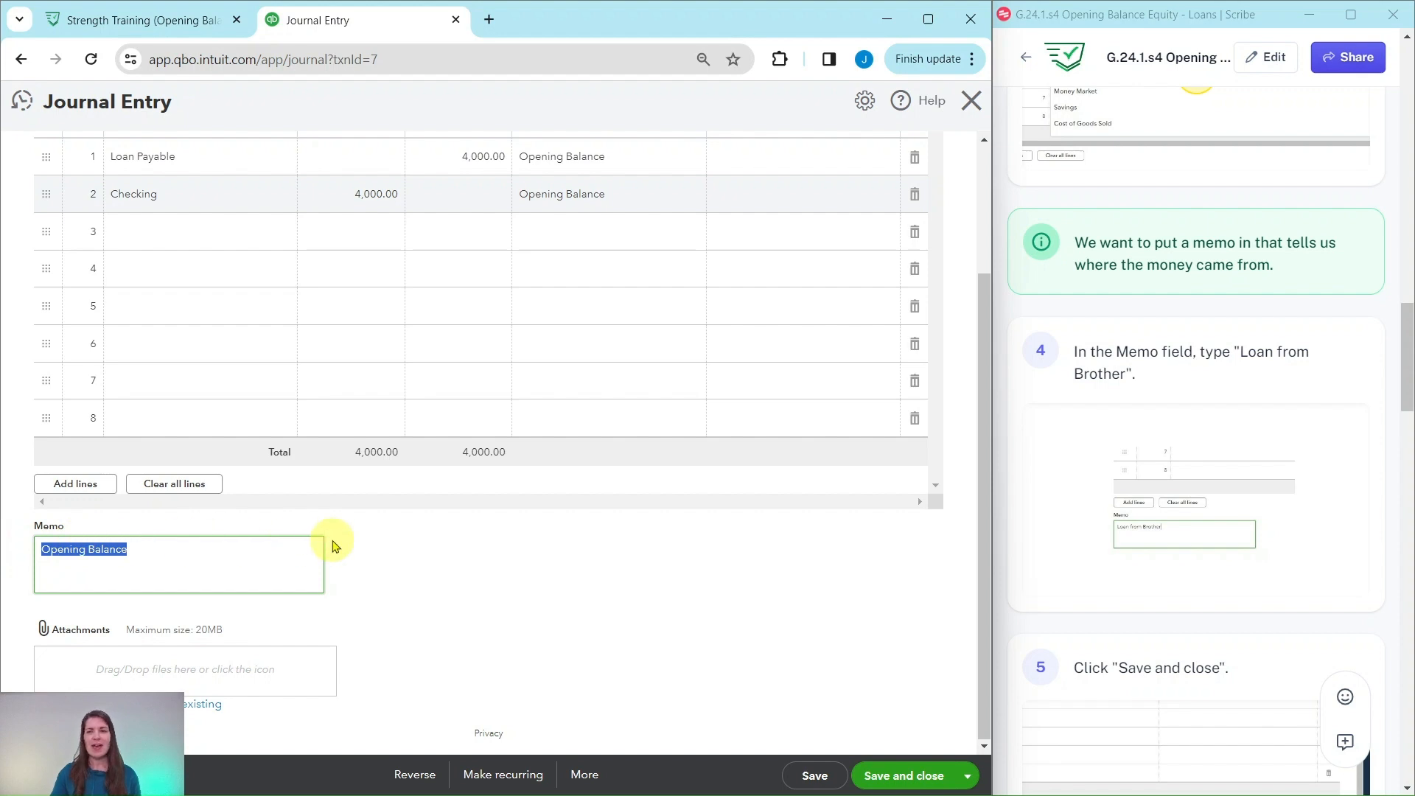
pyautogui.press('BackSpace')
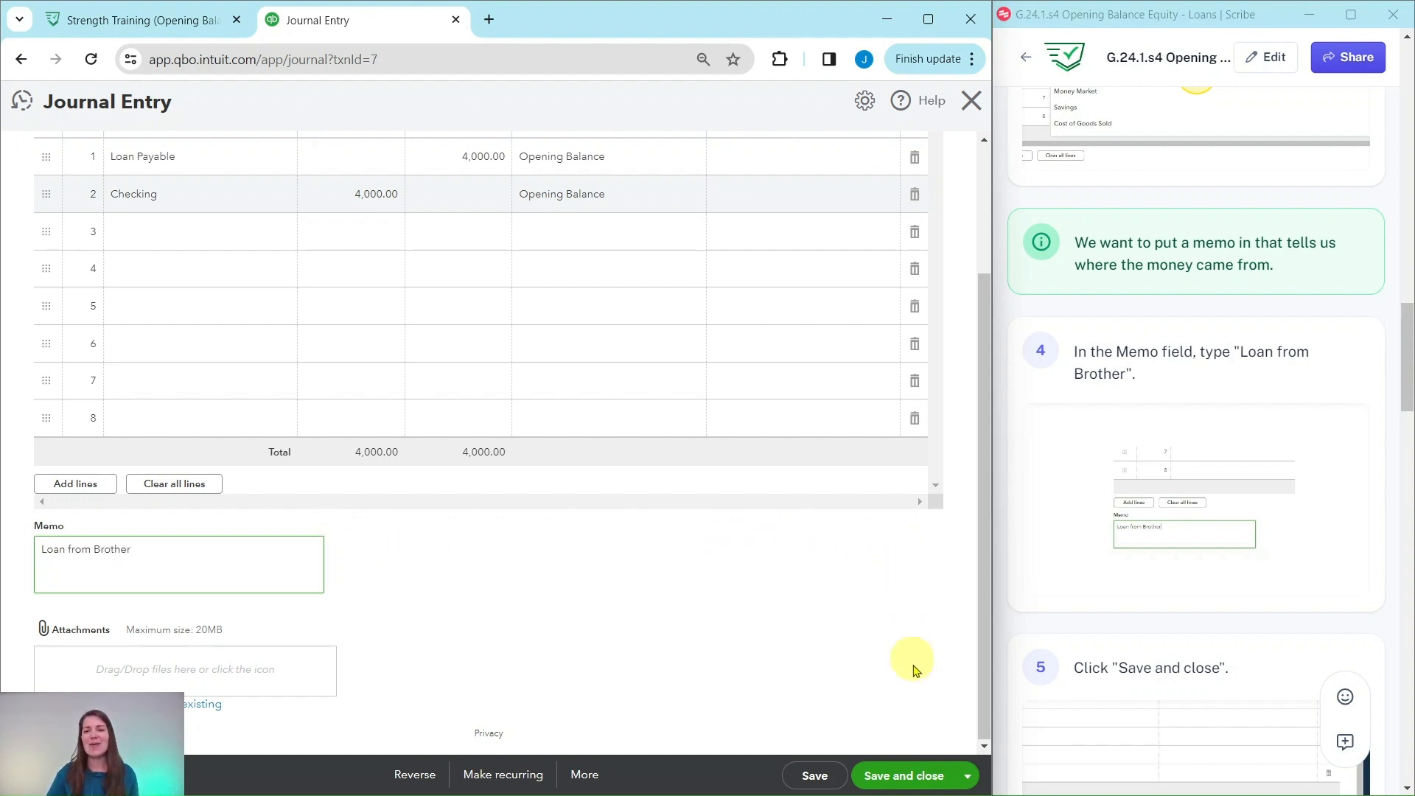
# - Save and close the $4,000 journal entry, agreeing to modify the reconciled transaction
pyautogui.click(906, 774)
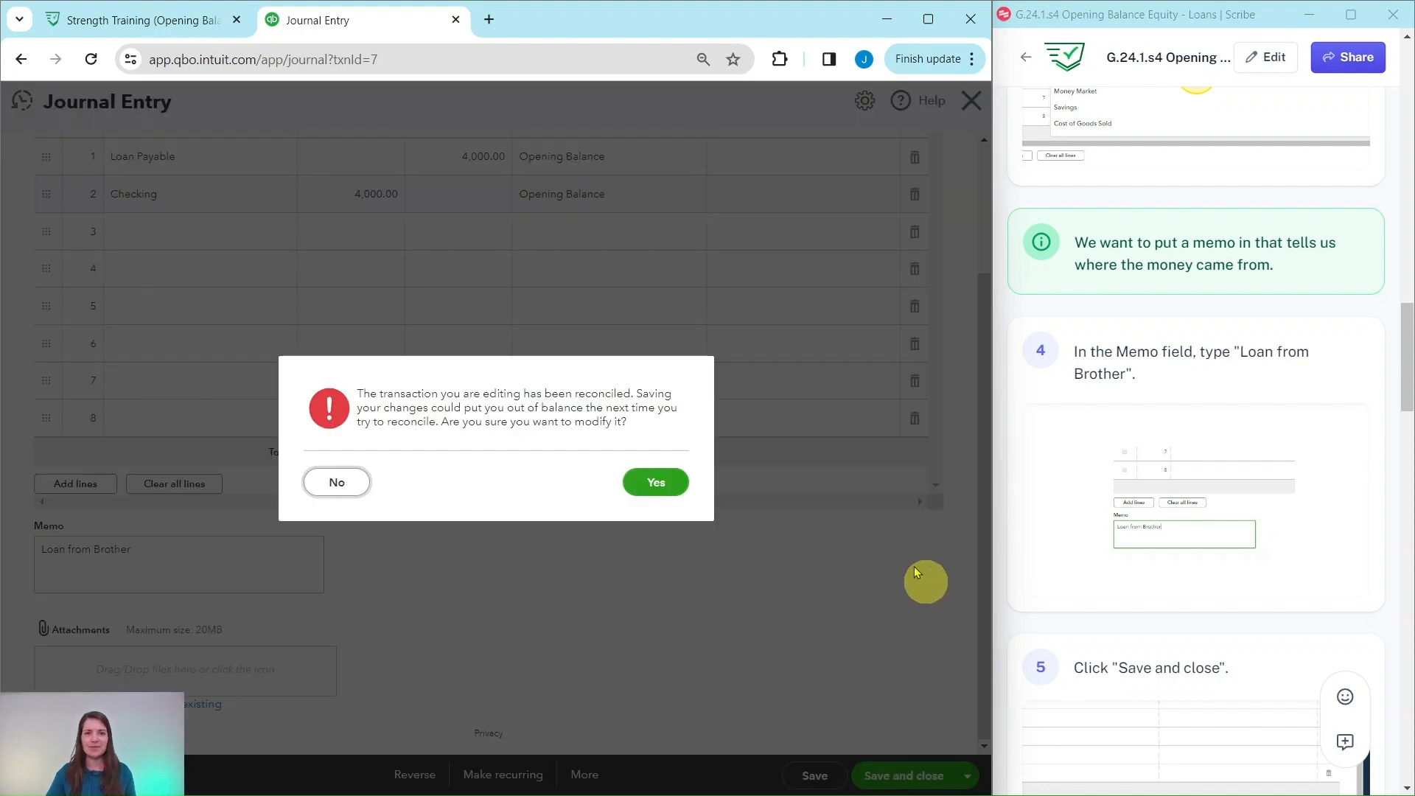
pyautogui.scroll(-7, 1227, 534)
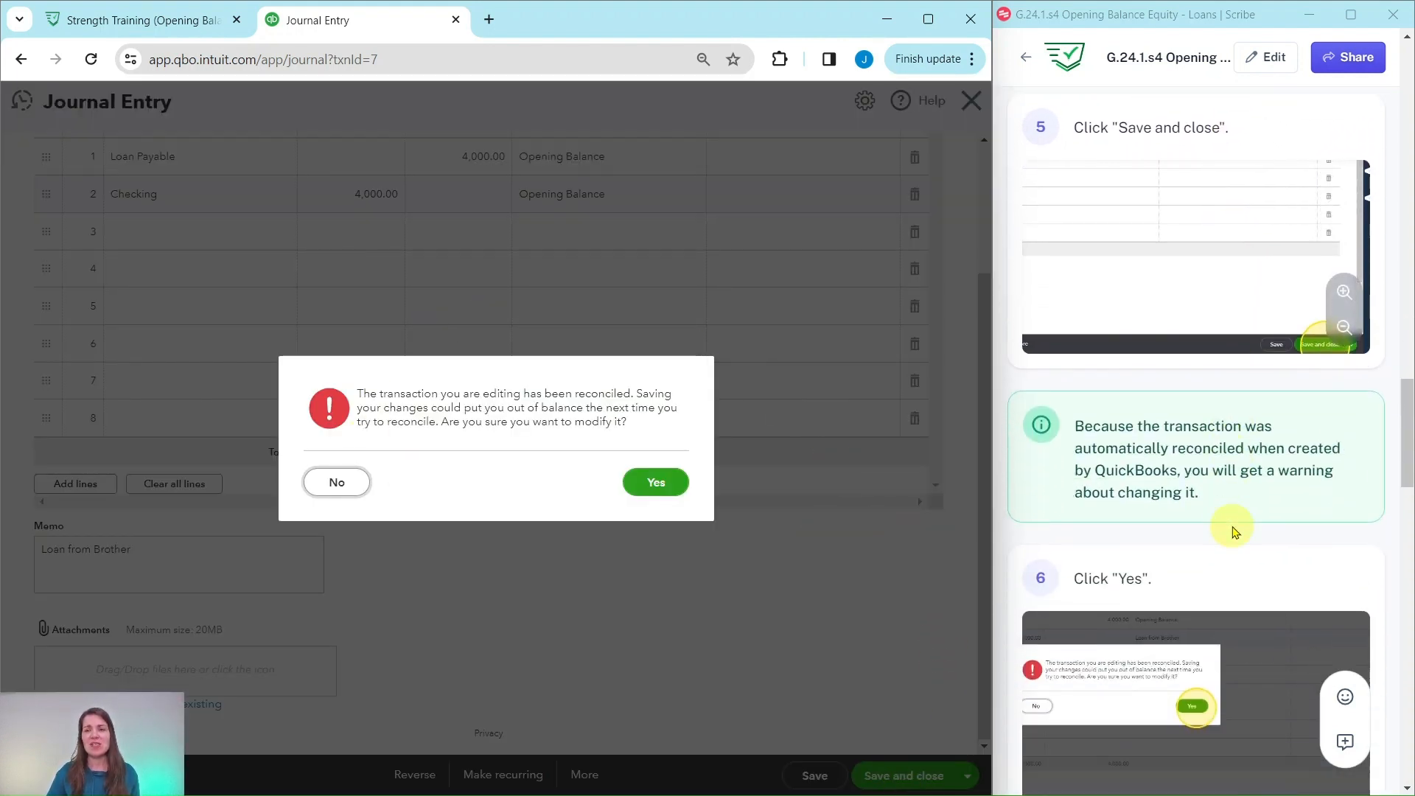
pyautogui.scroll(-3, 1235, 532)
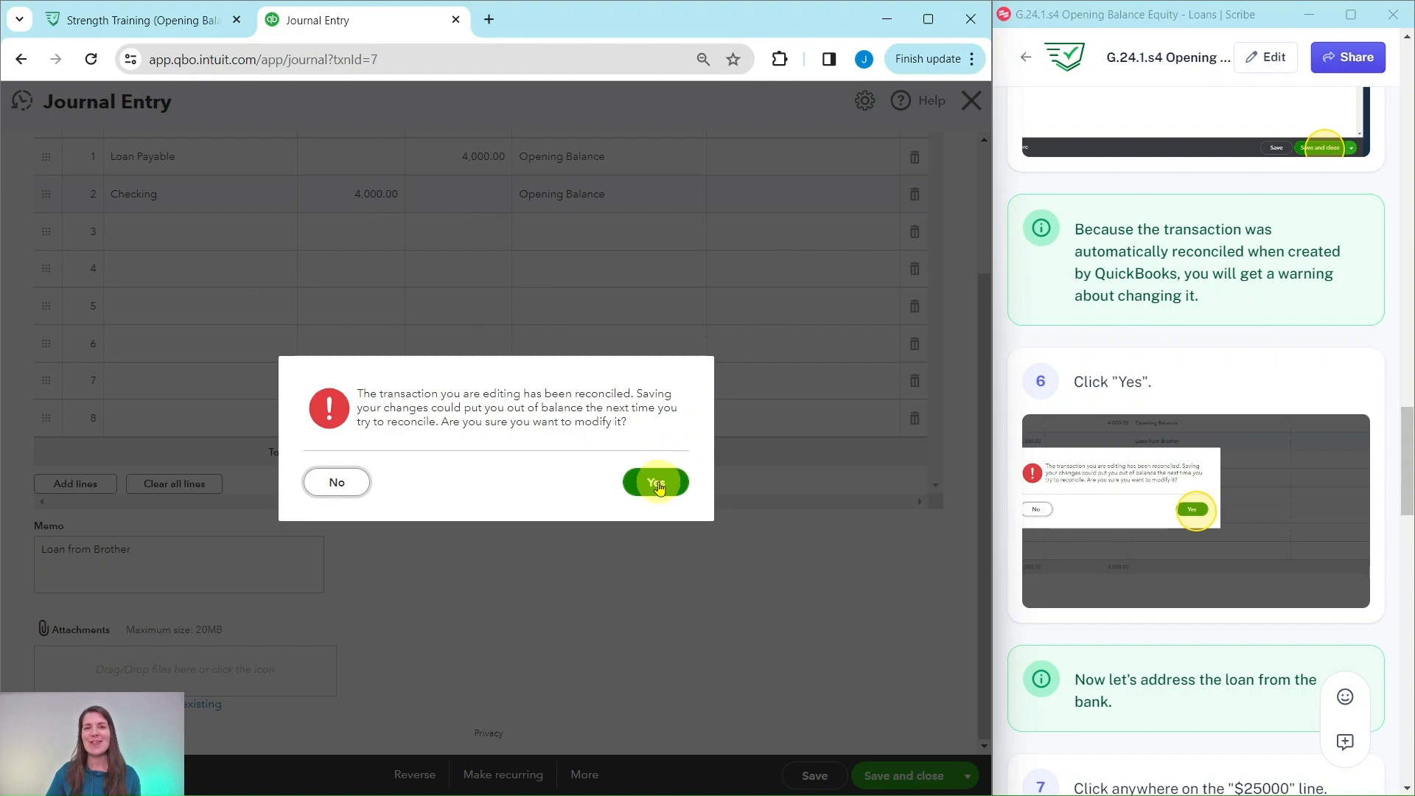
pyautogui.click(659, 485)
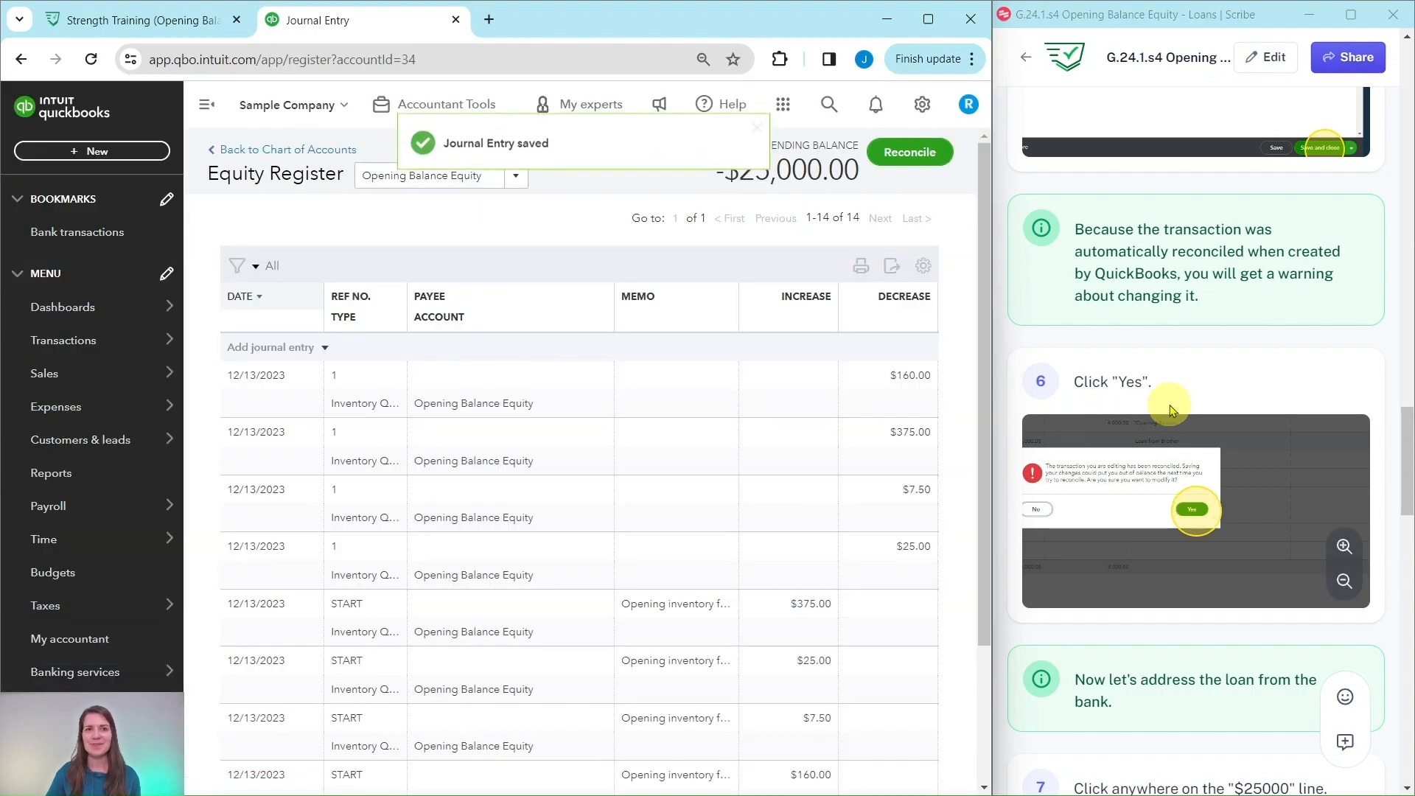
# - Open the $25,000 opening balance journal entry in the Opening Balance Equity register for editing
pyautogui.scroll(-1, 1172, 410)
pyautogui.scroll(-3, 1172, 409)
pyautogui.scroll(-3, 698, 373)
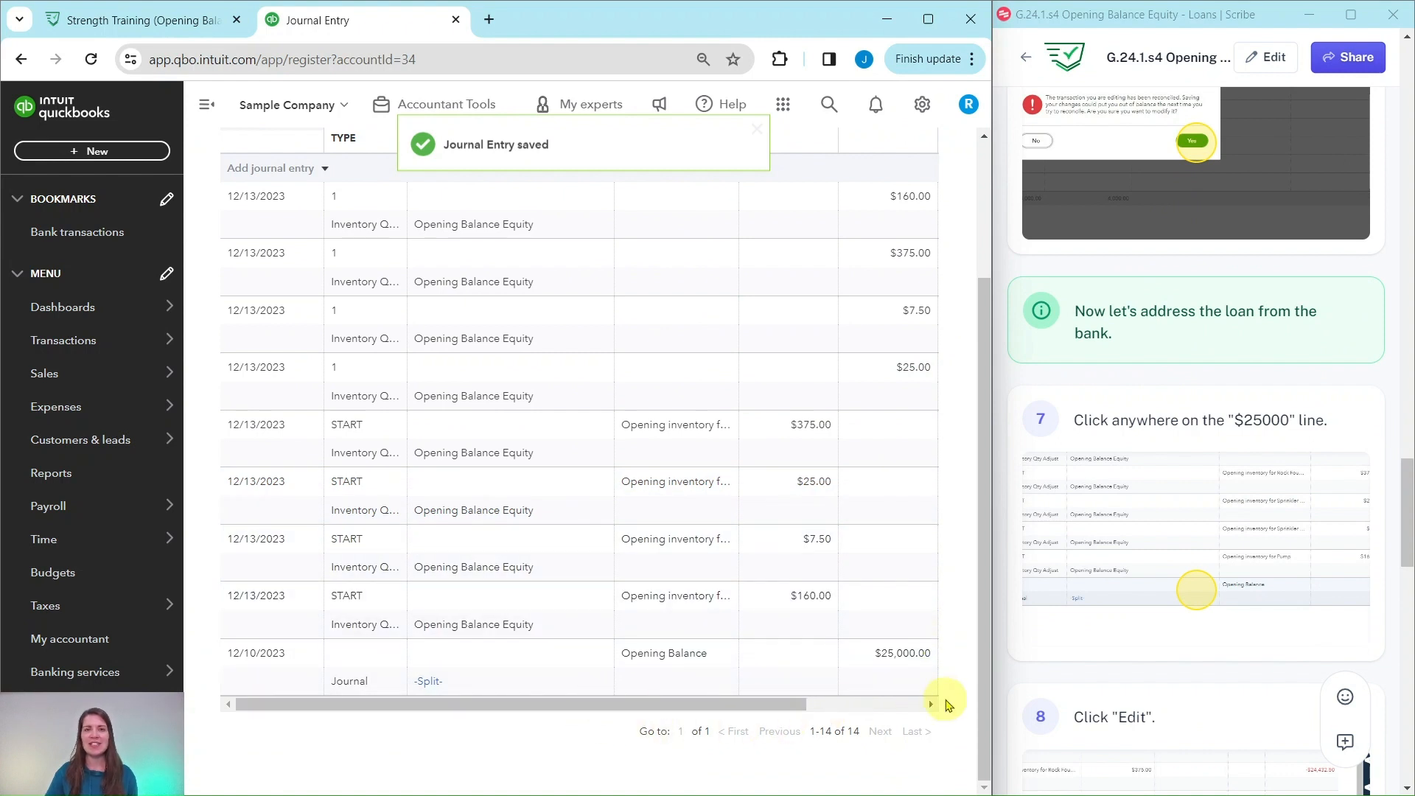
pyautogui.scroll(1, 914, 642)
pyautogui.scroll(3, 914, 642)
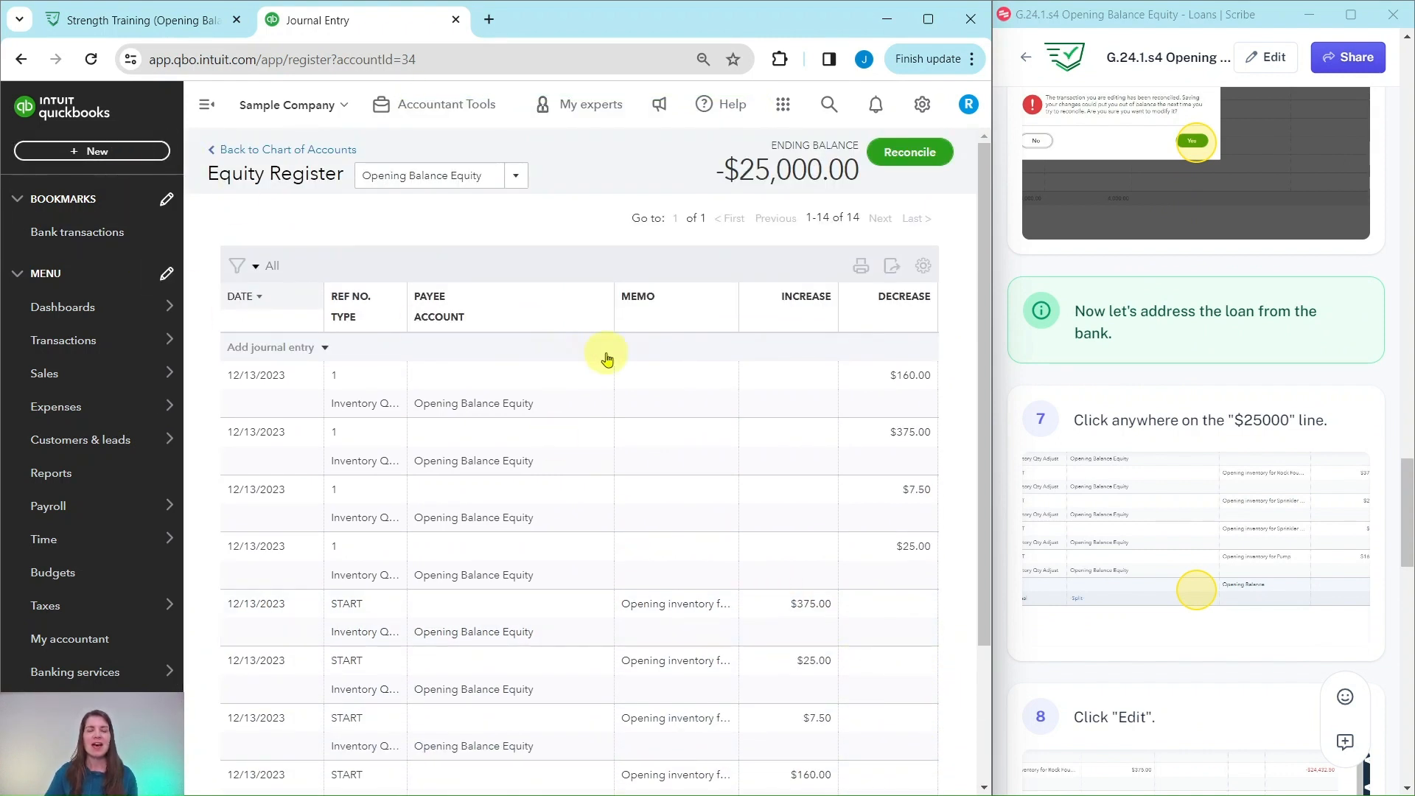
pyautogui.scroll(-3, 686, 357)
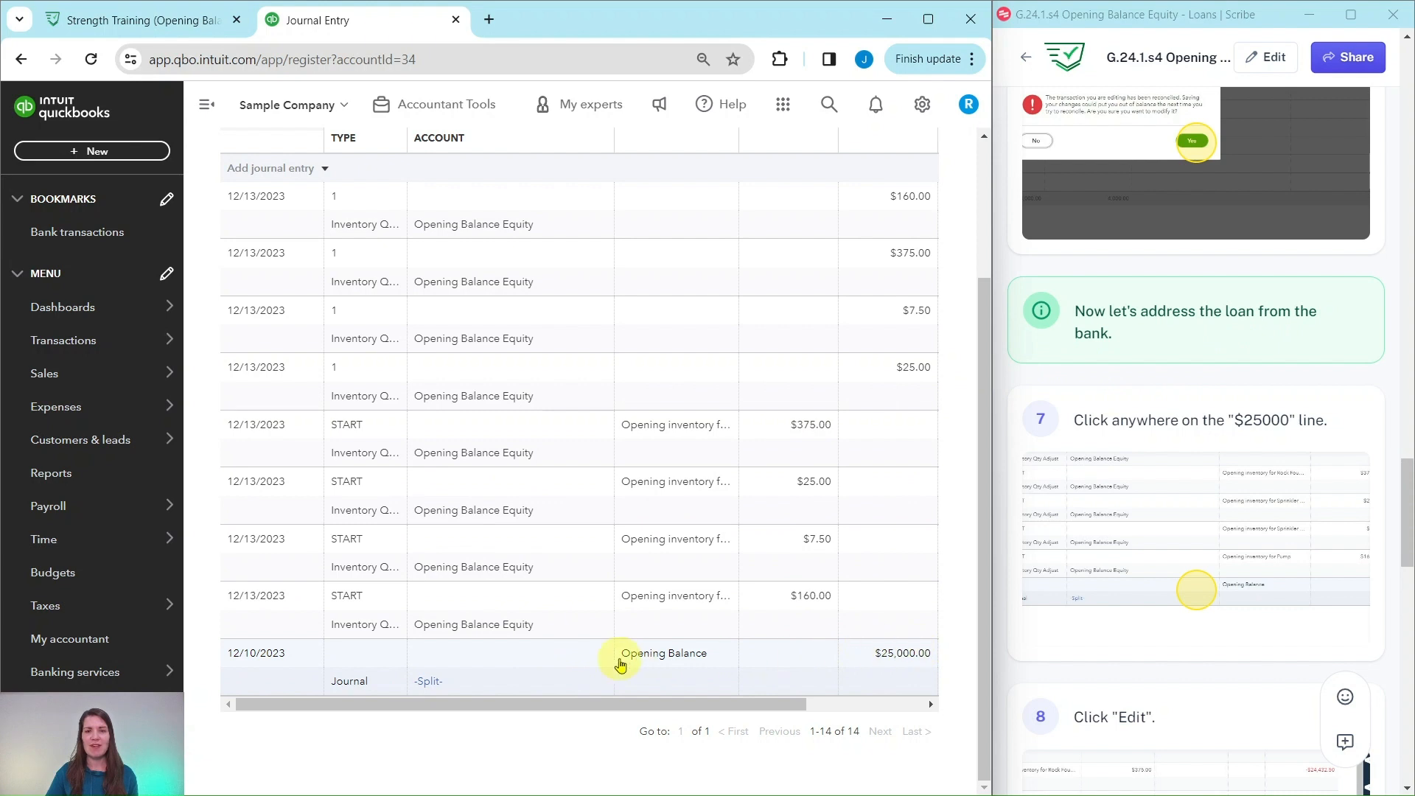
pyautogui.click(574, 662)
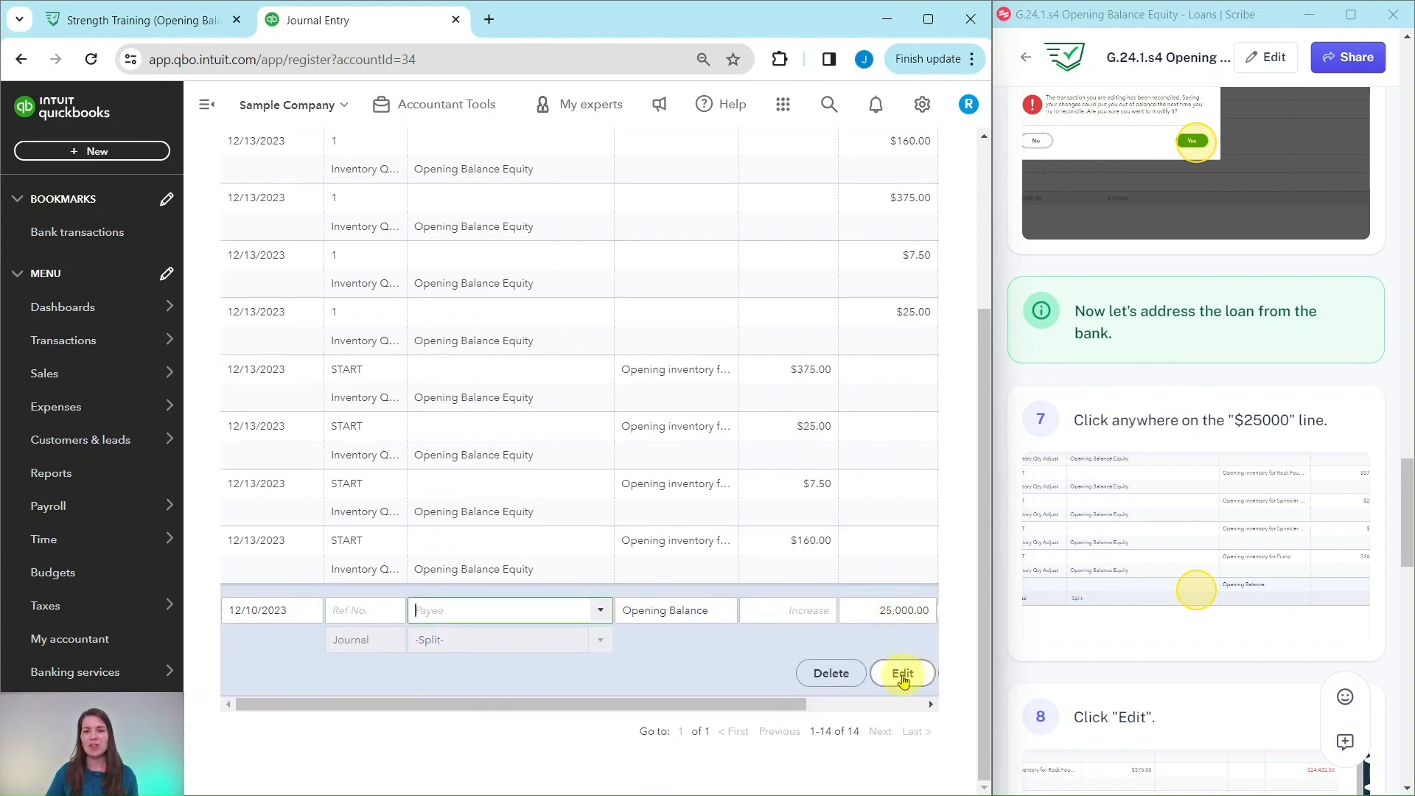
pyautogui.click(903, 727)
# - Change the account on the second line of the $25,000 journal entry to Savings
pyautogui.scroll(-10, 1161, 536)
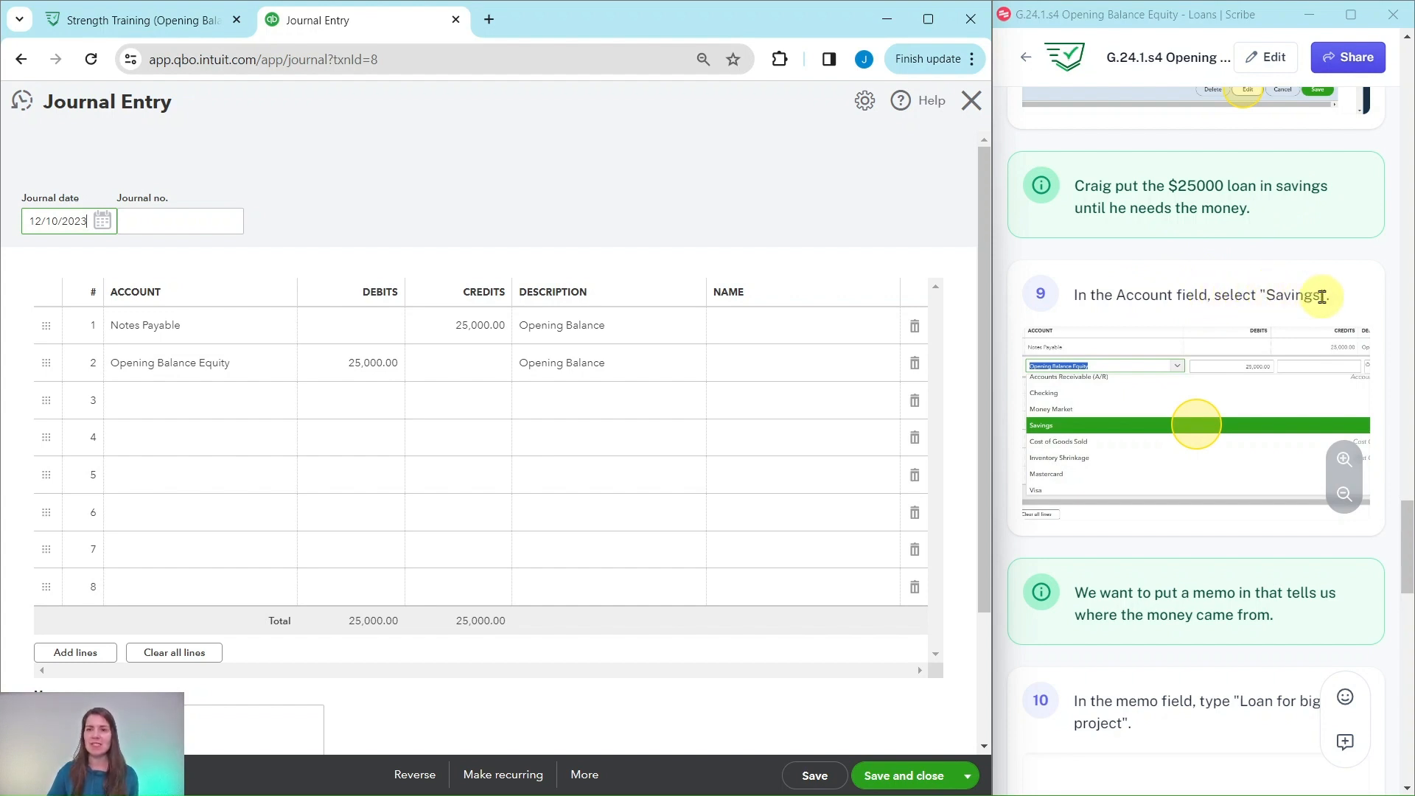
pyautogui.click(232, 361)
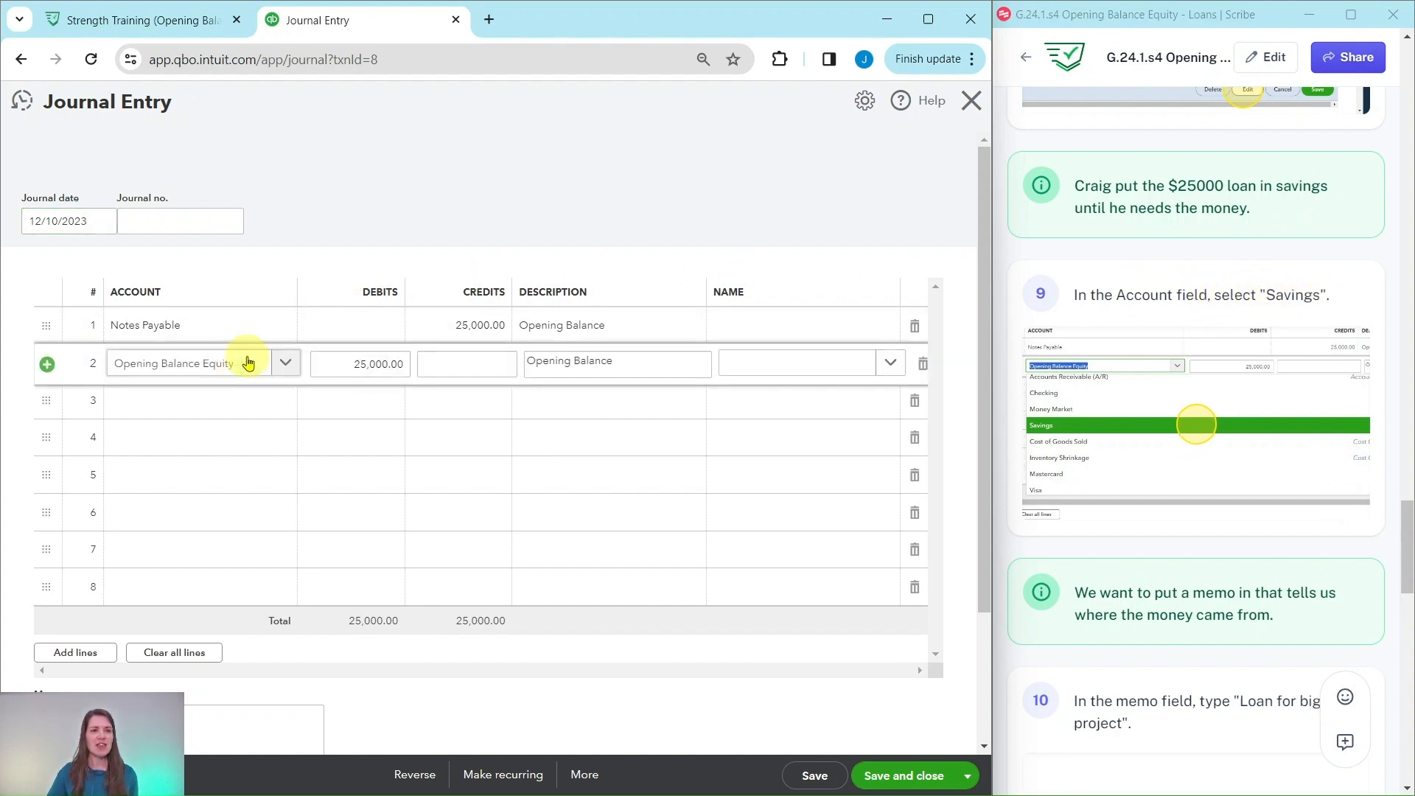
pyautogui.click(255, 365)
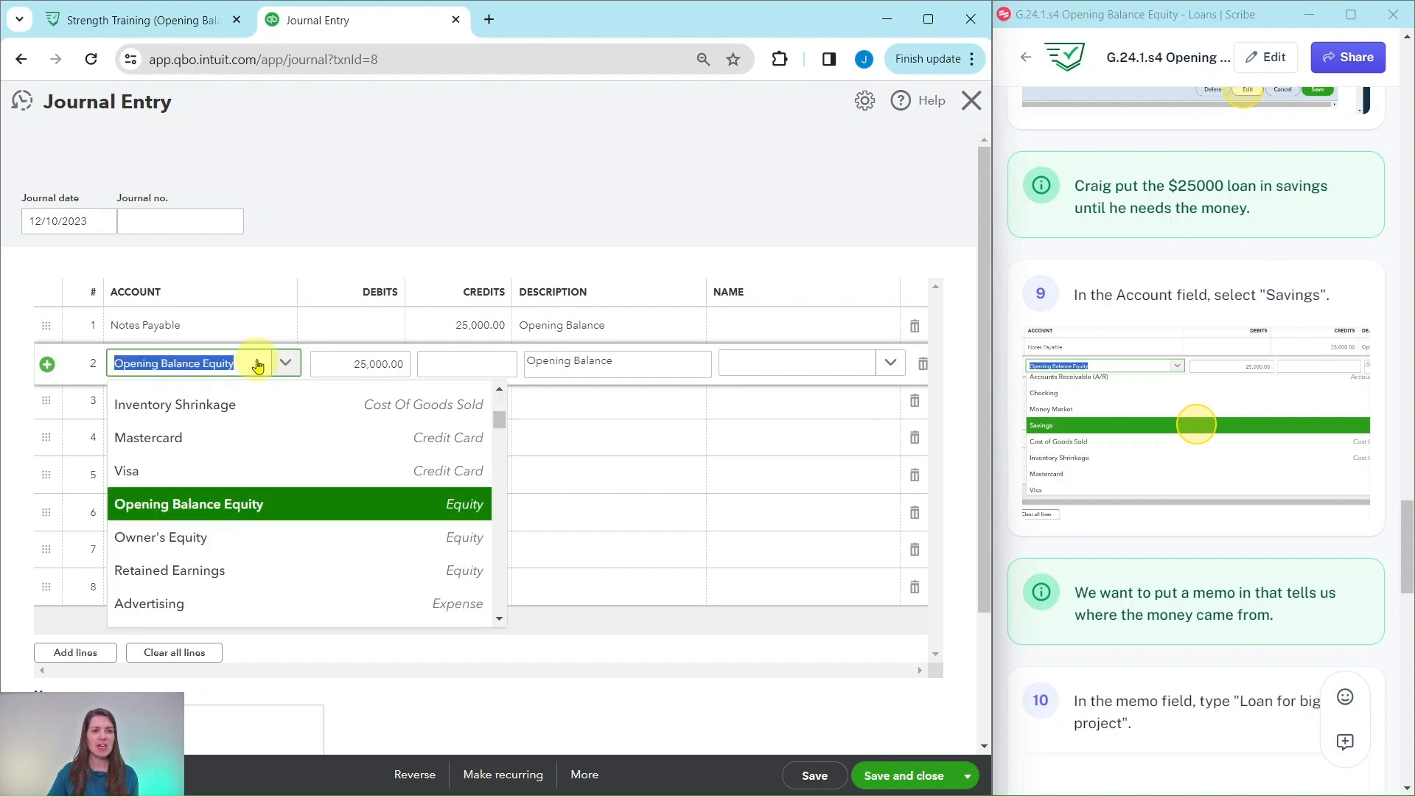
pyautogui.scroll(3, 251, 420)
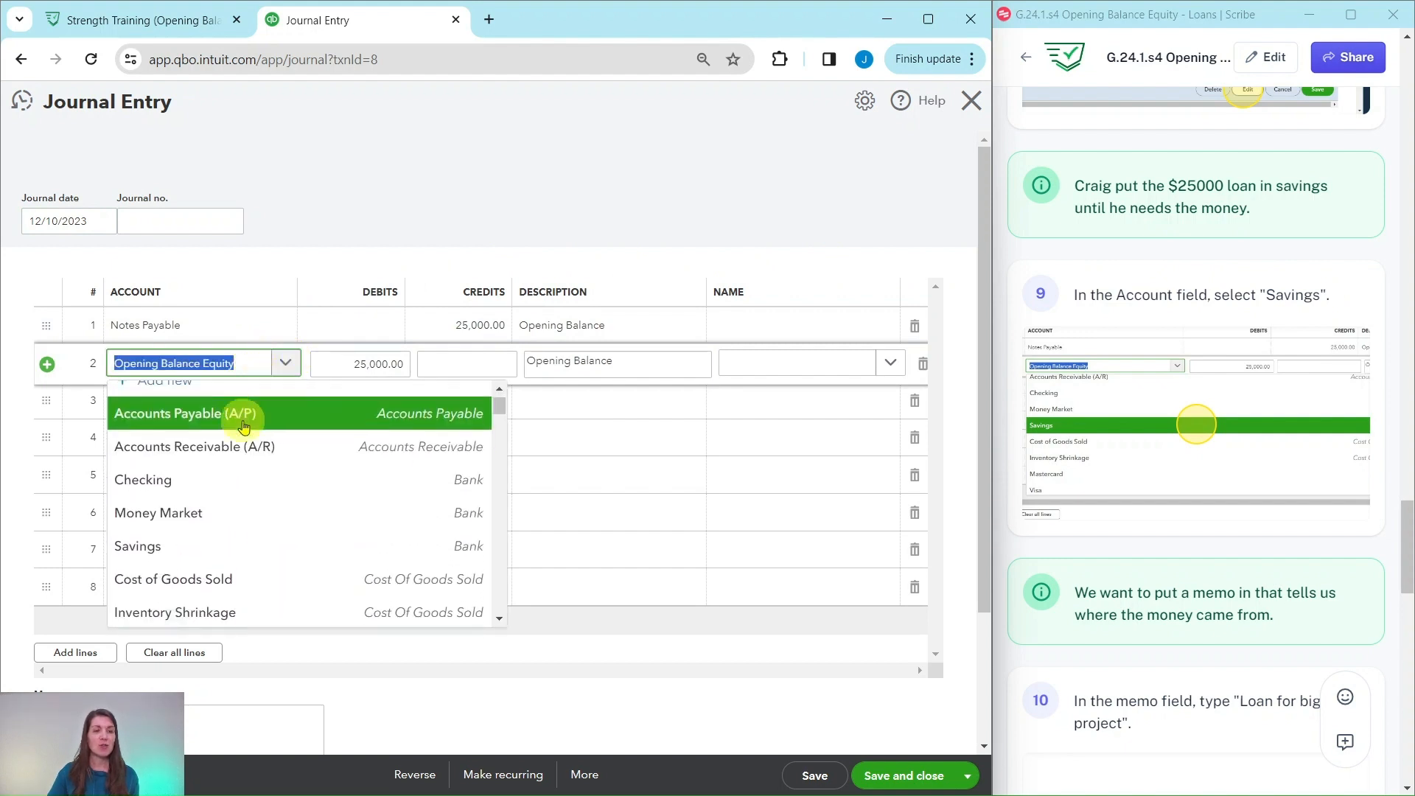
pyautogui.scroll(-1, 243, 425)
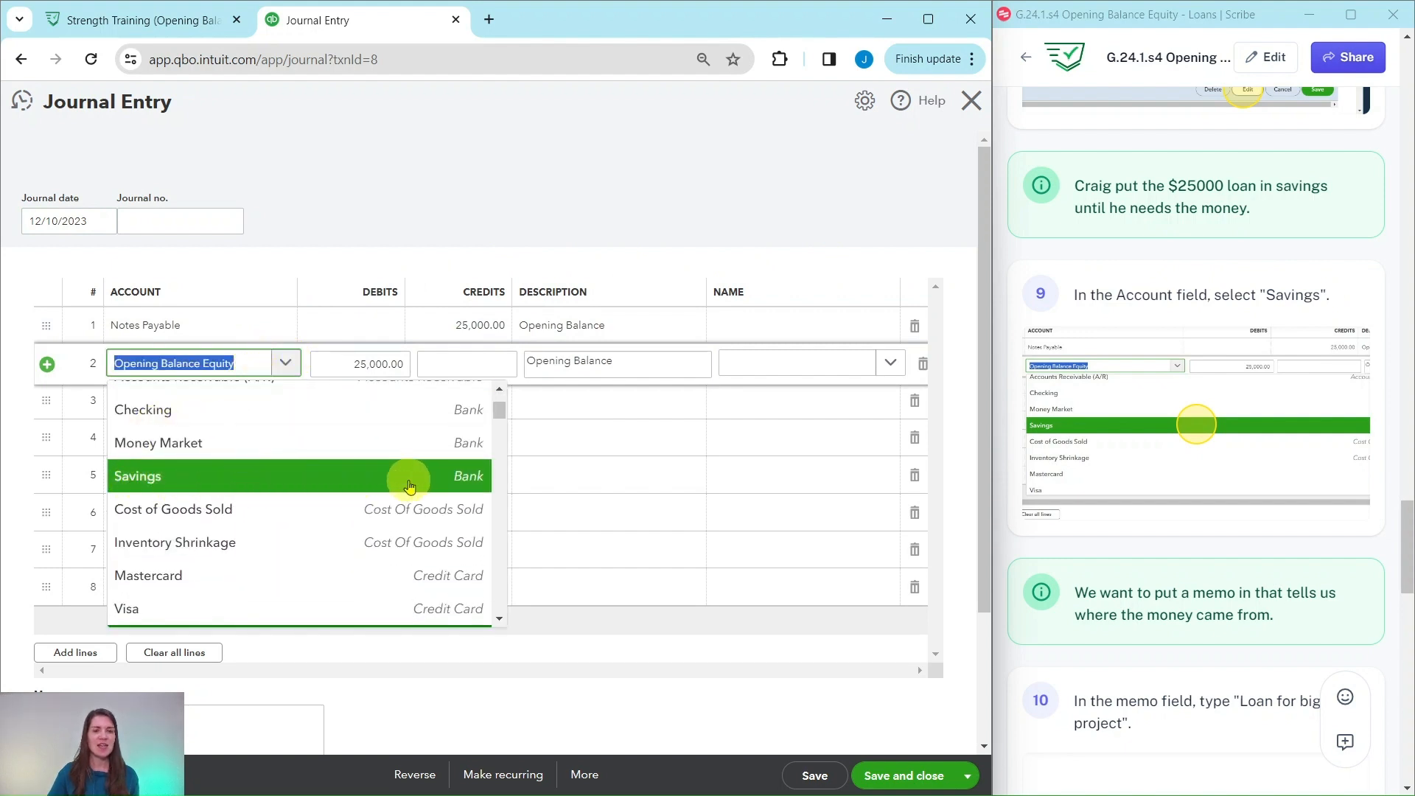
pyautogui.click(142, 479)
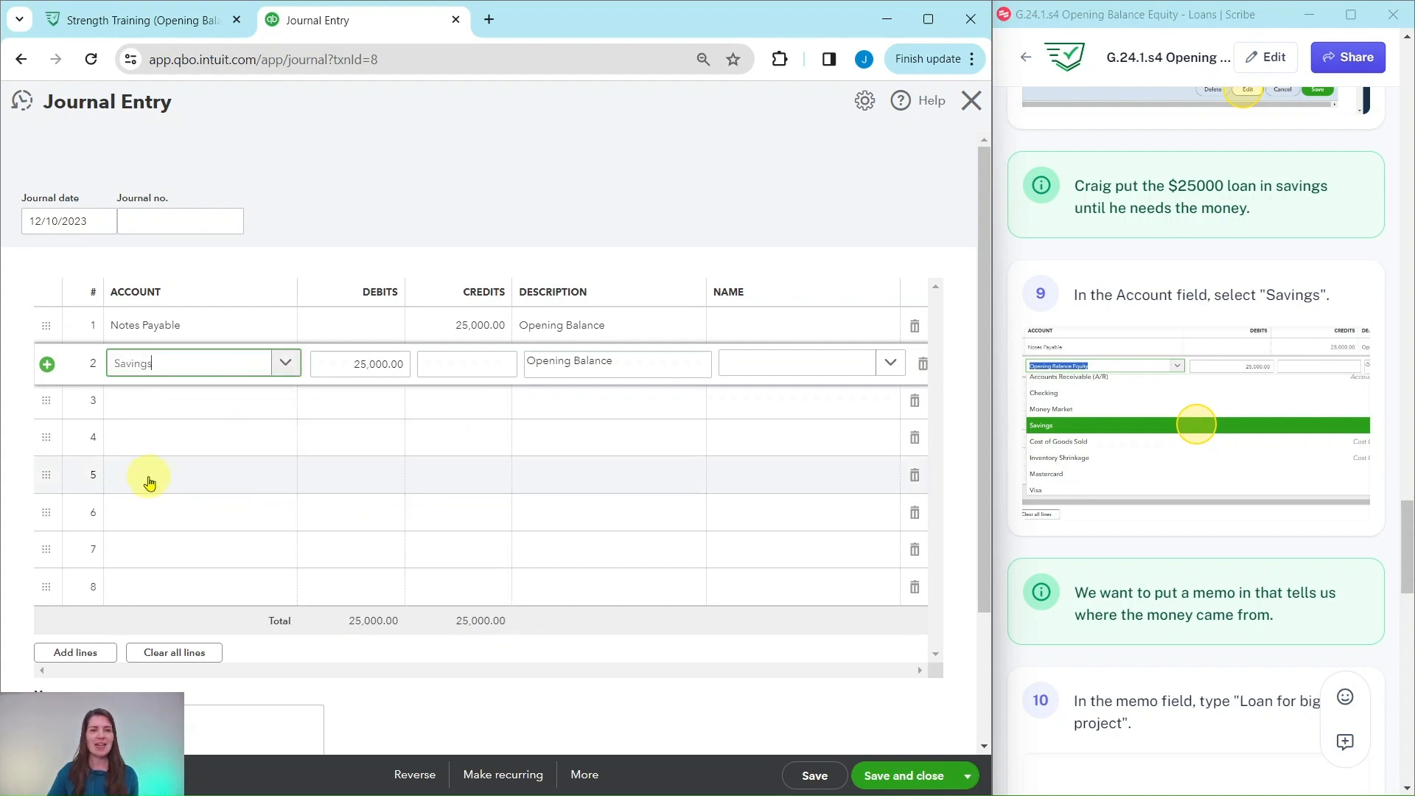
# - Replace the $25,000 journal entry's "Opening Balance" memo with "Loan for big project"
pyautogui.scroll(-3, 1105, 515)
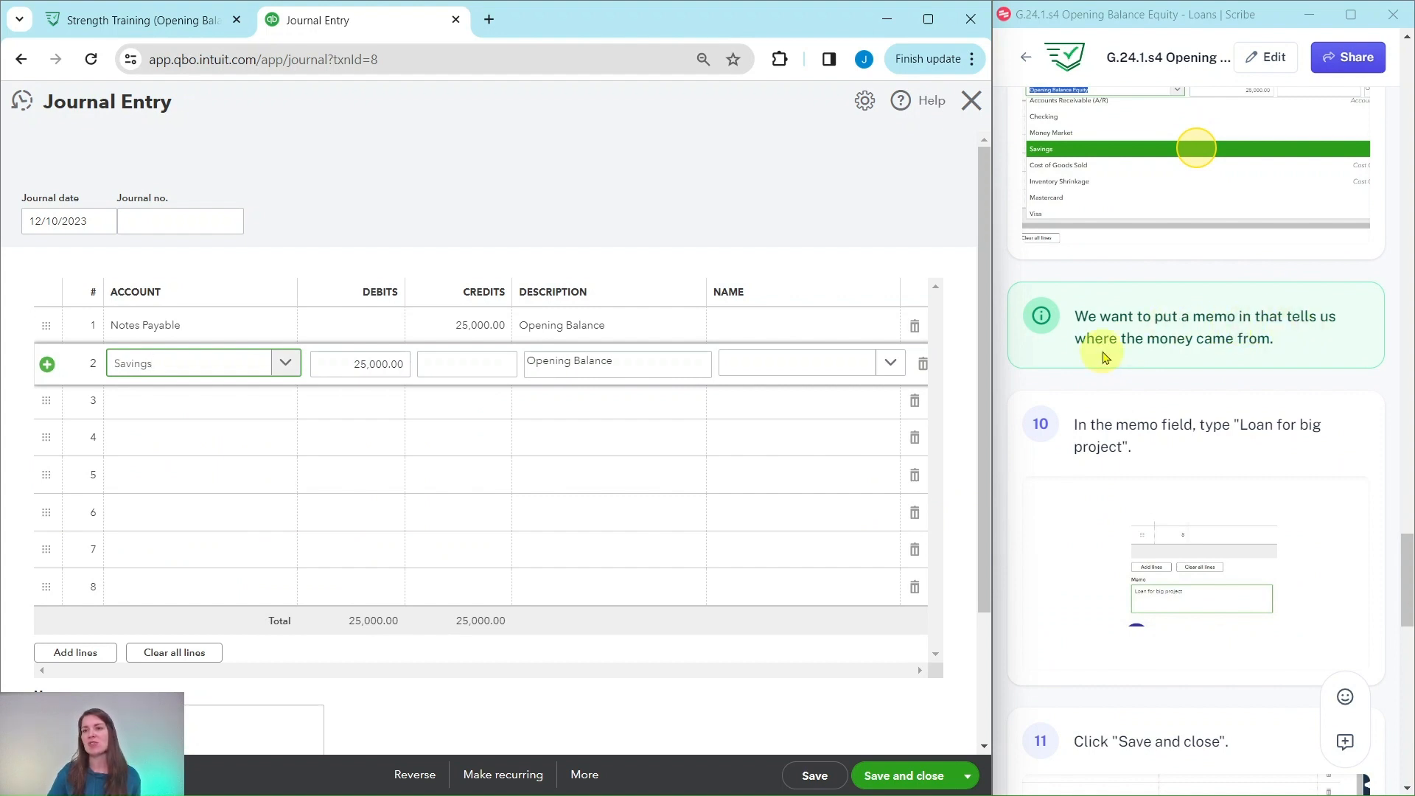
pyautogui.scroll(-2, 1194, 357)
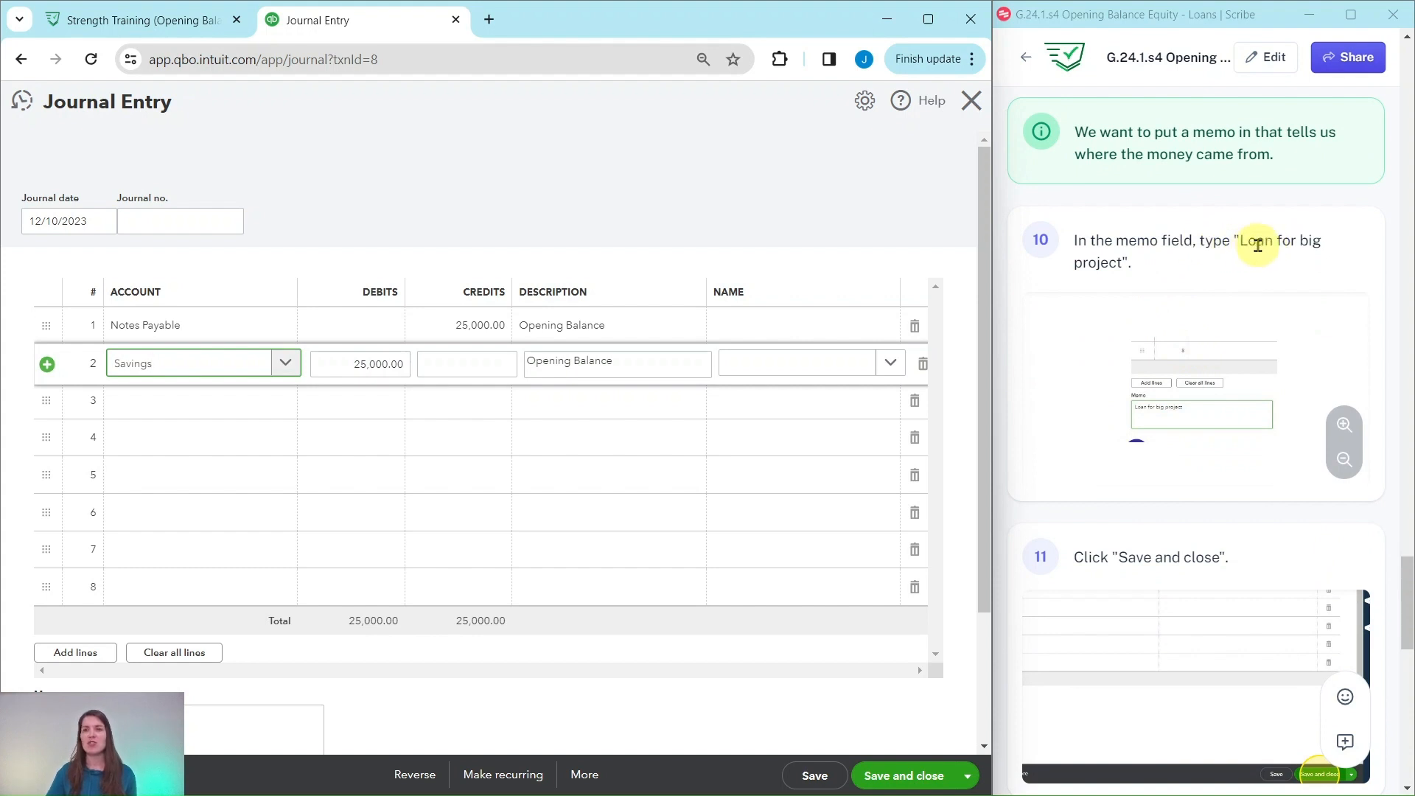
pyautogui.scroll(-3, 398, 288)
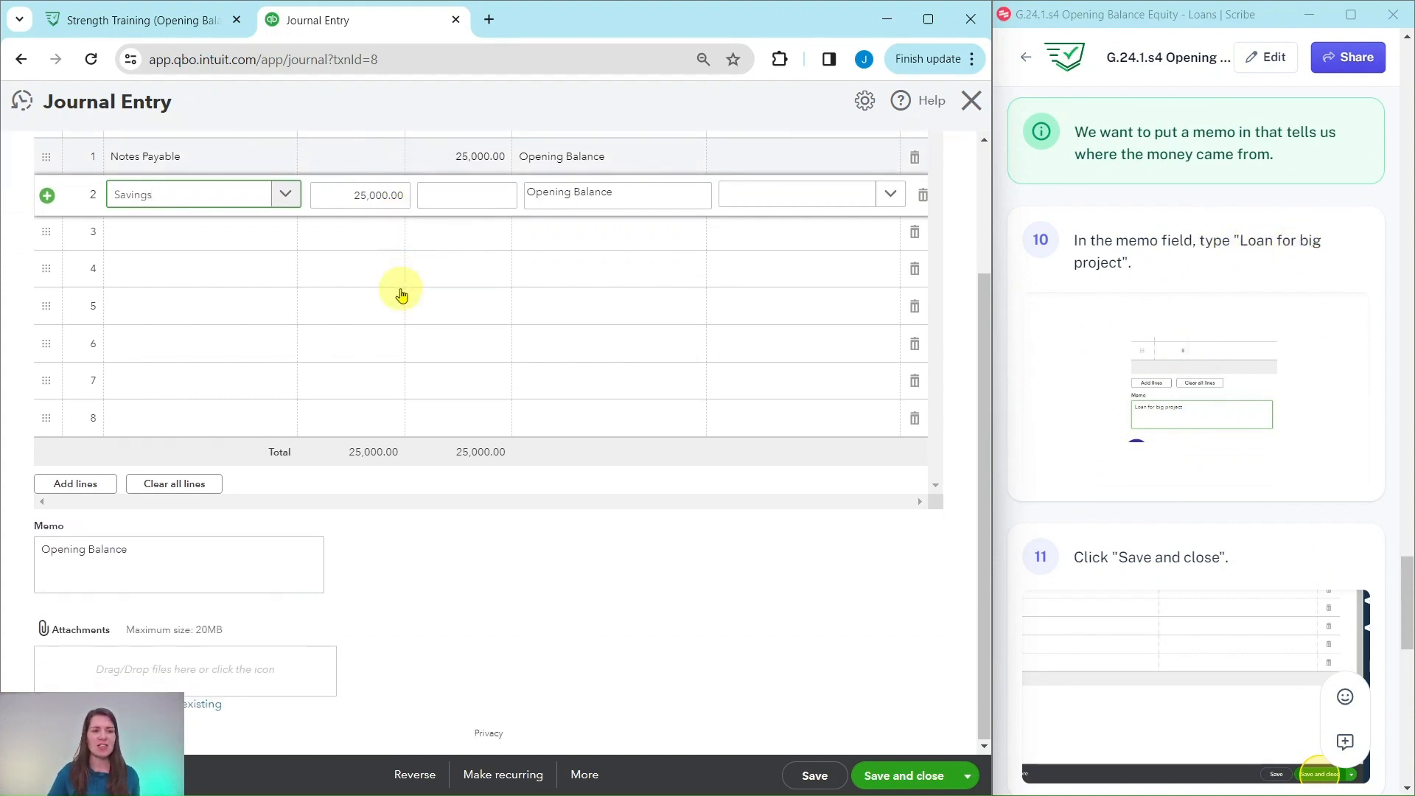
pyautogui.moveTo(142, 550); pyautogui.dragTo(4, 547)
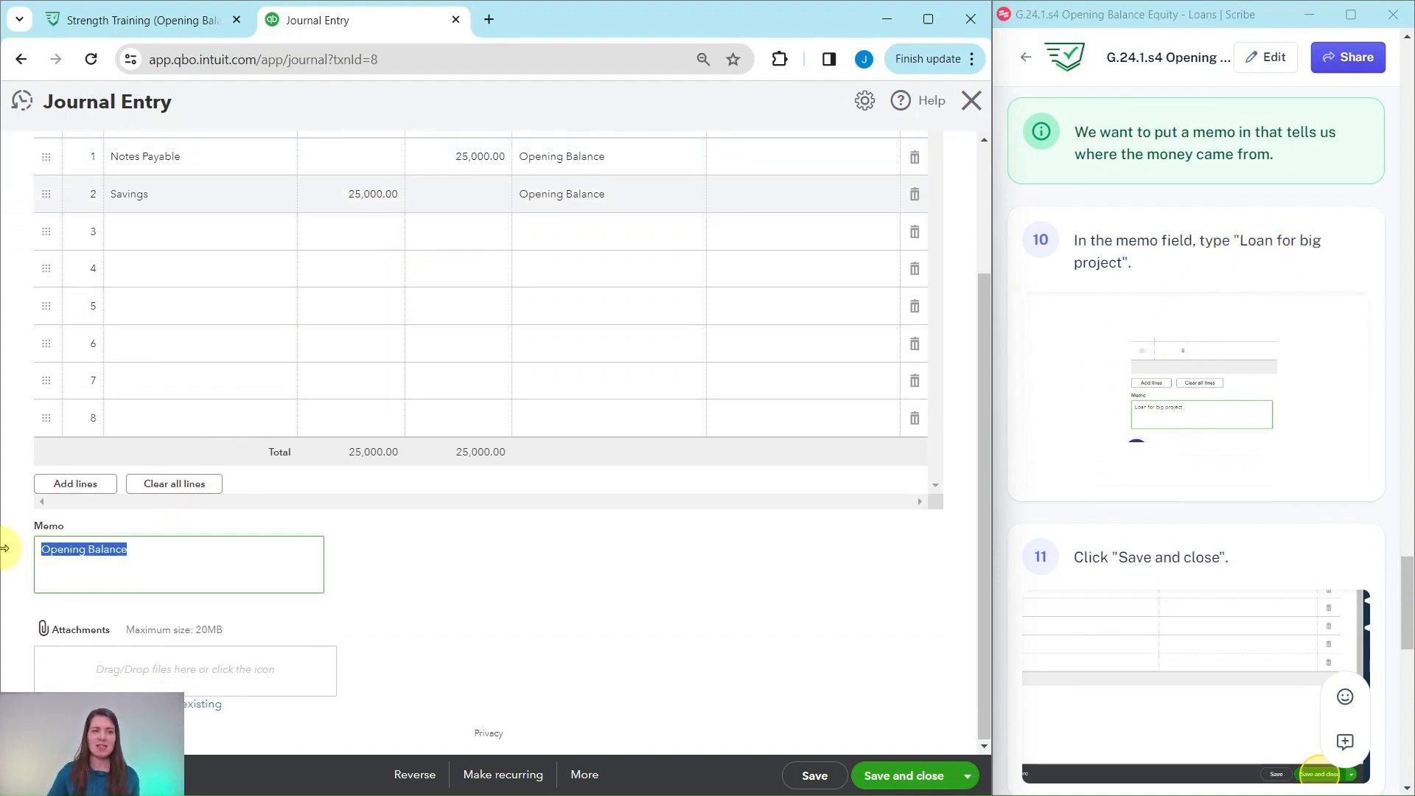
pyautogui.press('BackSpace')
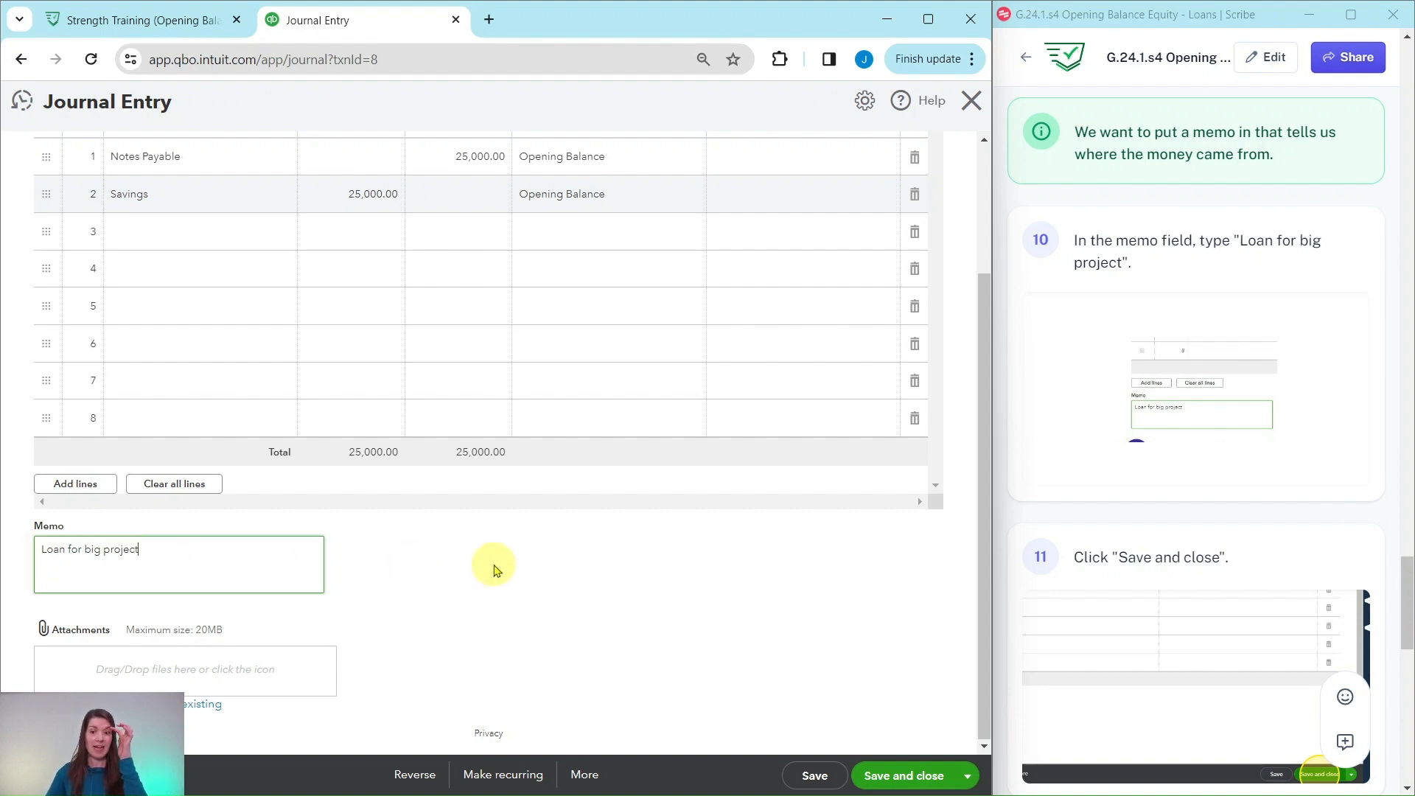
# - Save and close the $25,000 journal entry, agreeing to modify the reconciled transaction
pyautogui.click(901, 780)
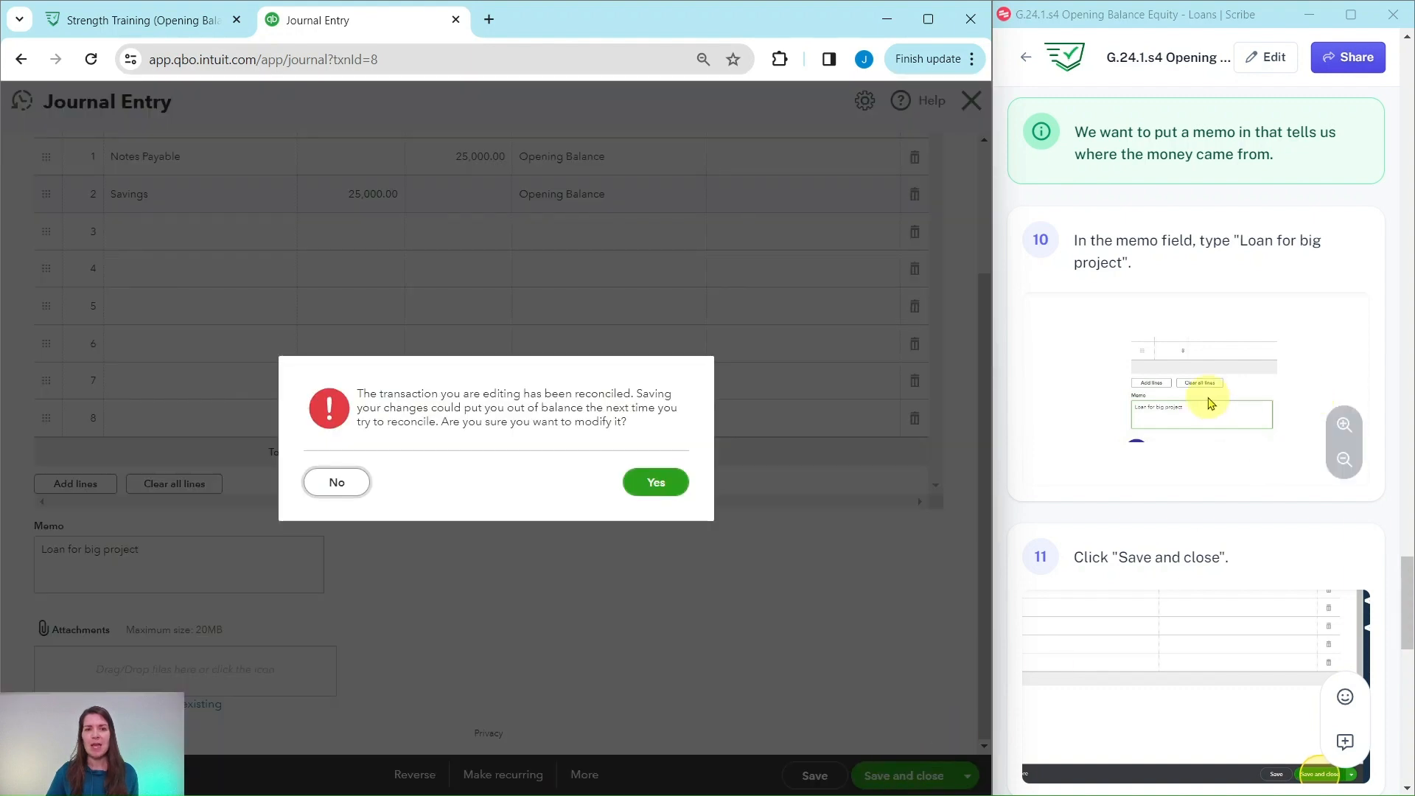
pyautogui.scroll(-5, 1205, 404)
pyautogui.scroll(-5, 1205, 398)
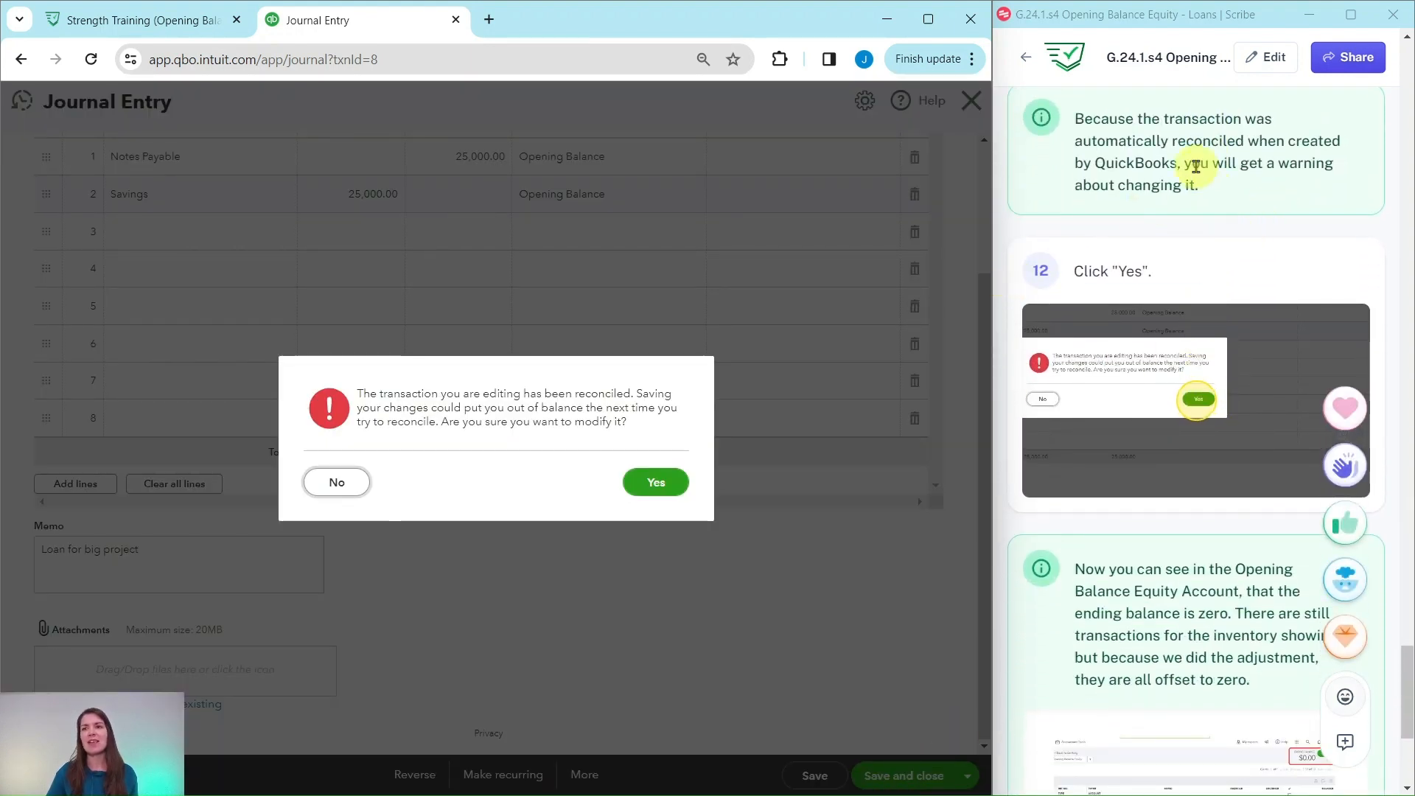
pyautogui.click(1248, 165)
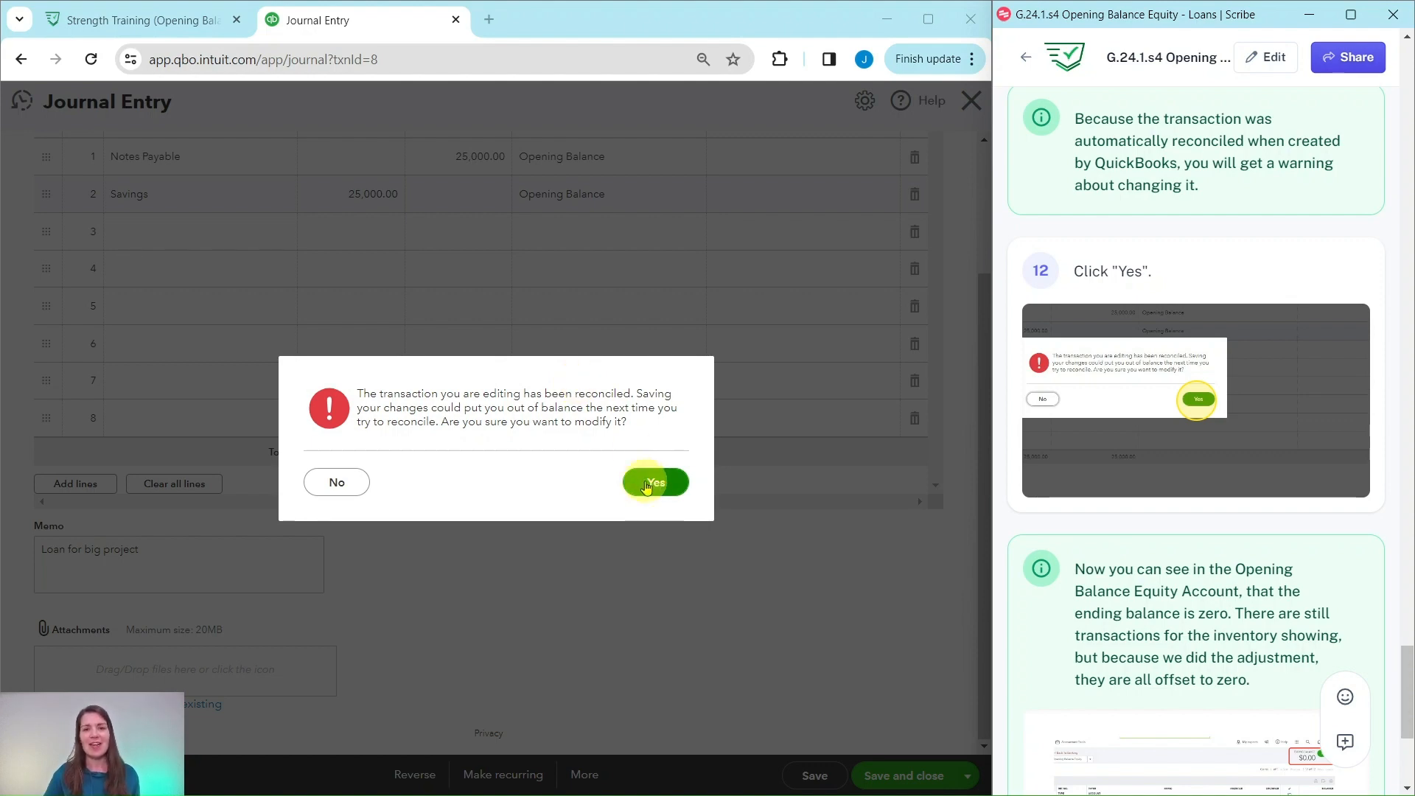
pyautogui.click(652, 485)
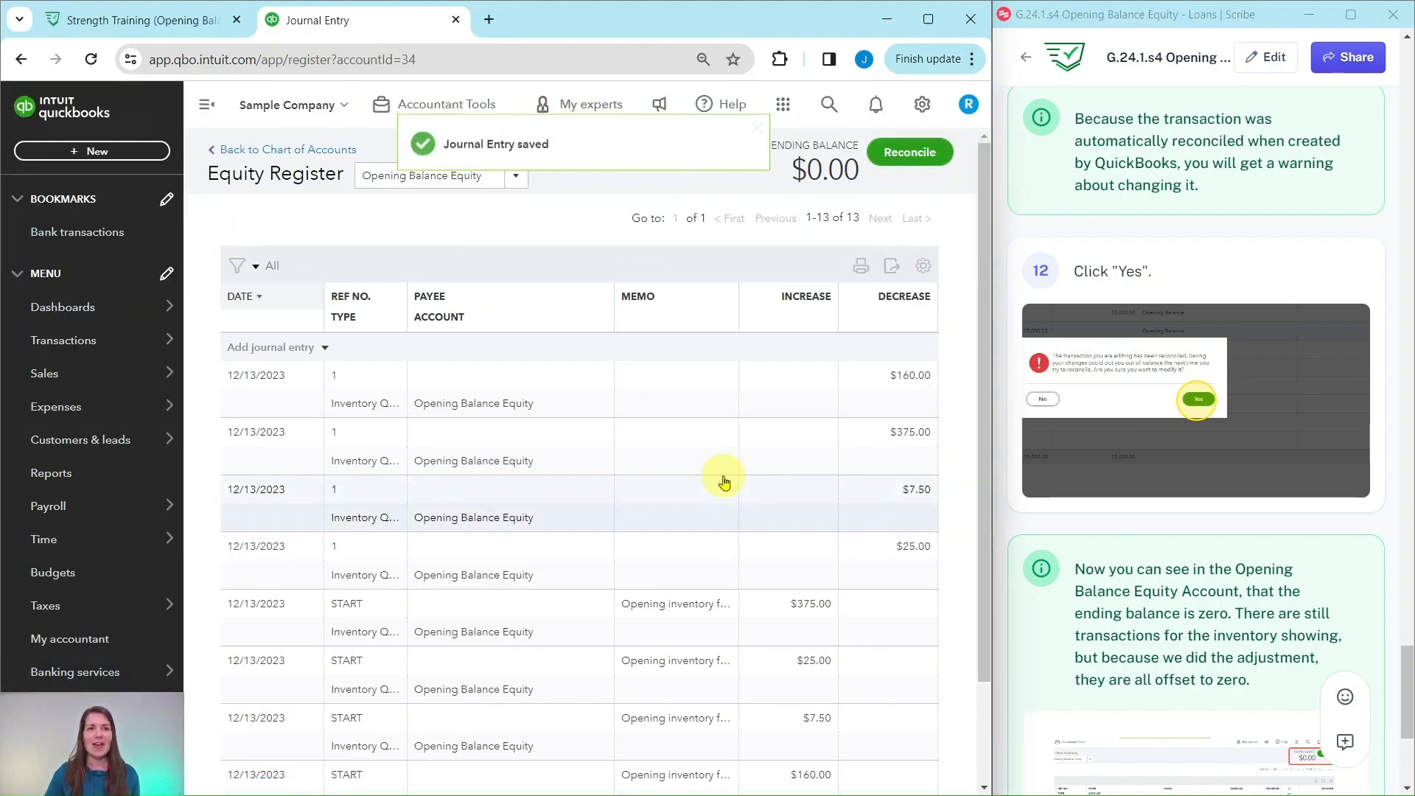
# - Review the ending balance and the remaining inventory transactions in the Opening Balance Equity register
pyautogui.scroll(-5, 1198, 395)
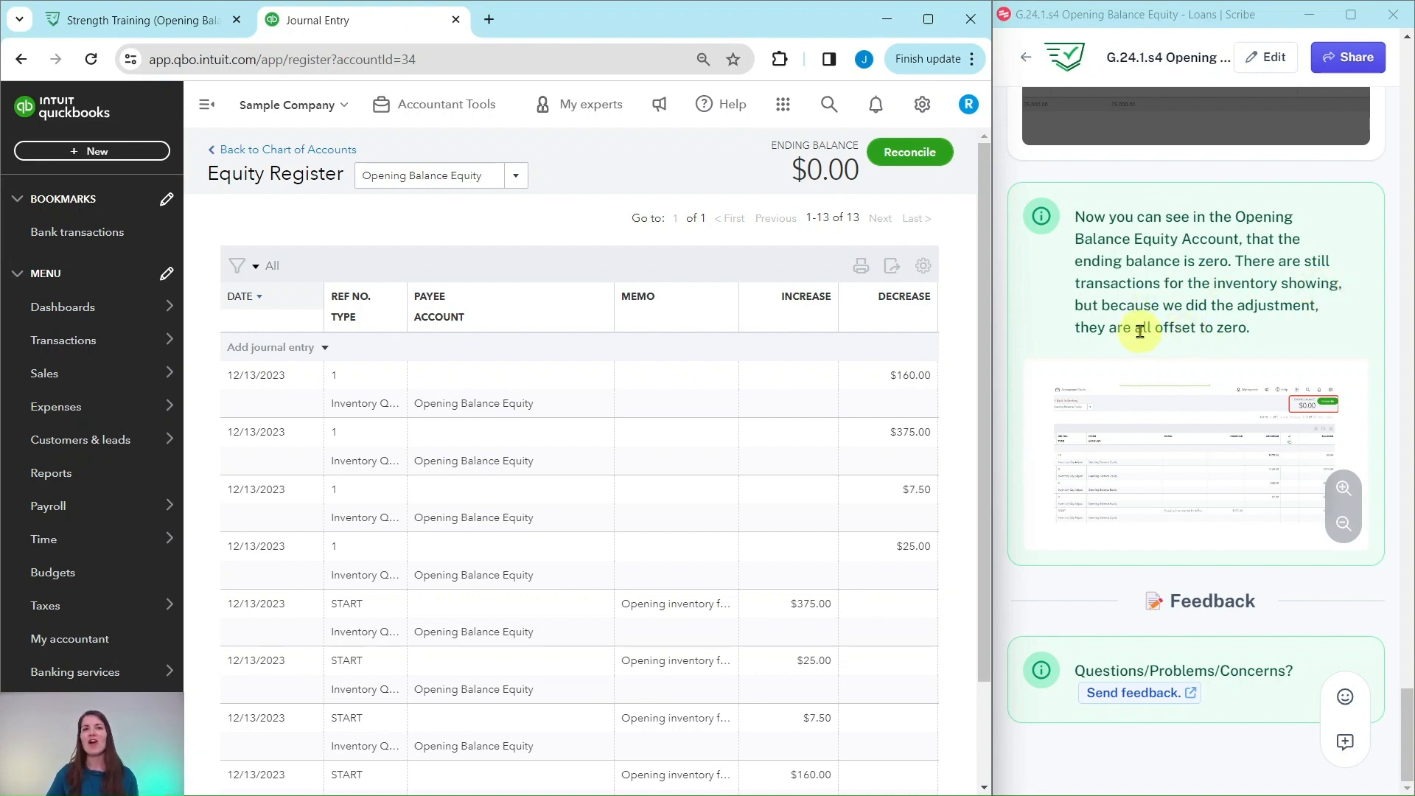
pyautogui.scroll(-2, 583, 348)
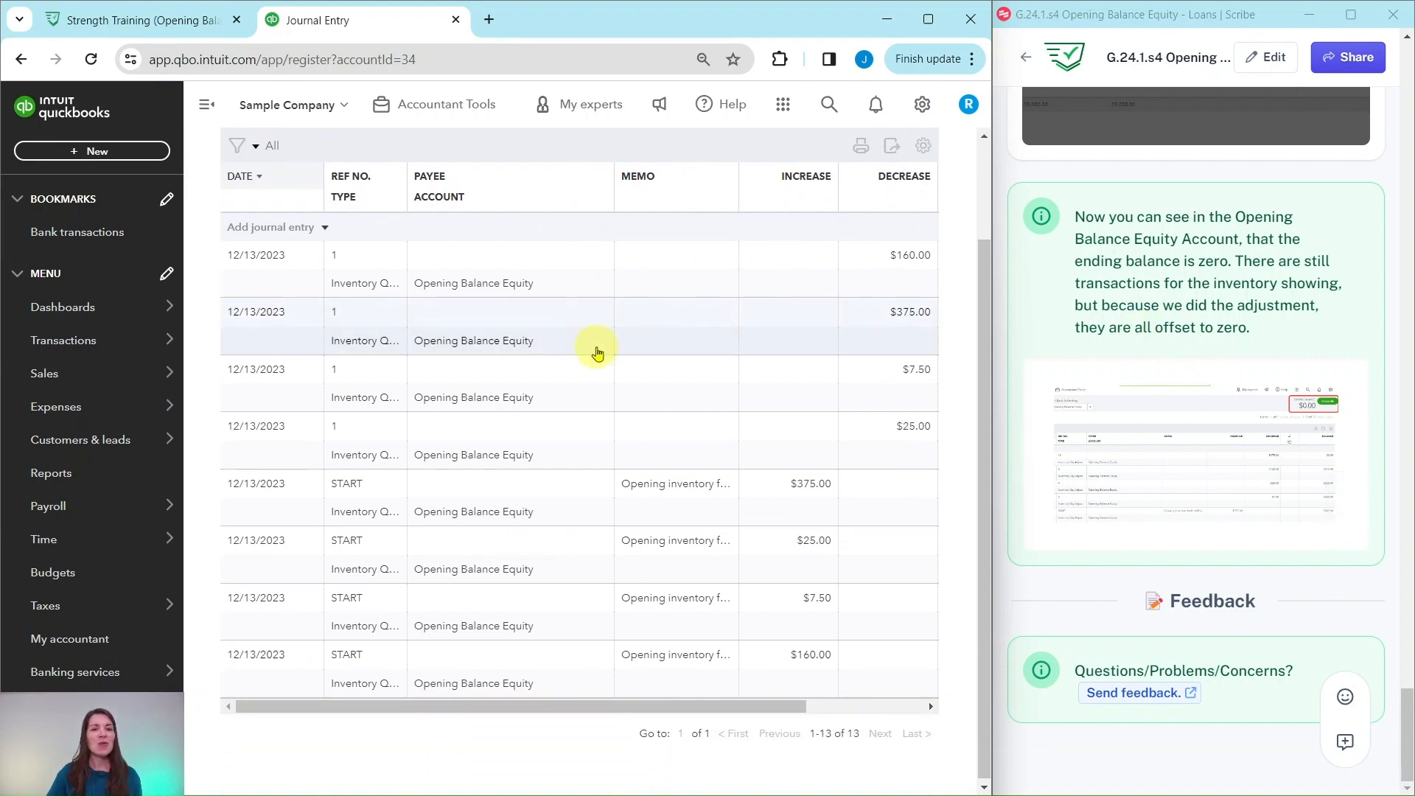
pyautogui.scroll(2, 700, 391)
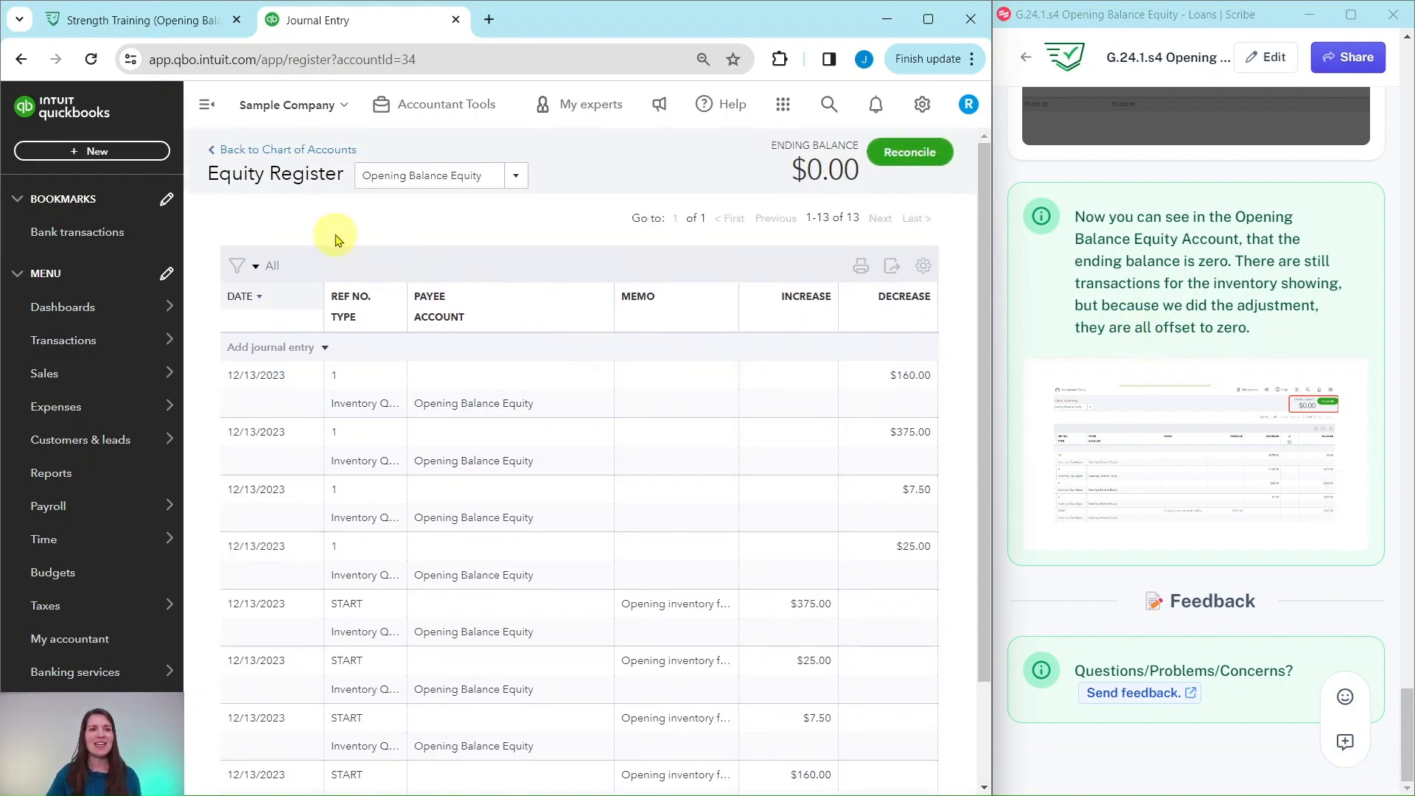